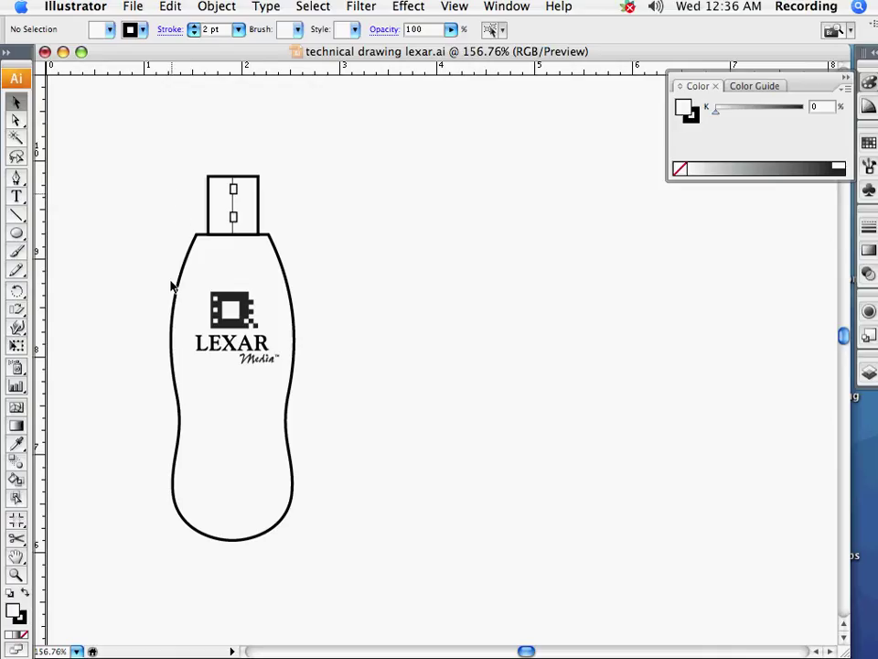
# Step: Zoom in on the front-view drive and marquee-select its whole outline and LEXAR logo
pyautogui.click(17, 574)
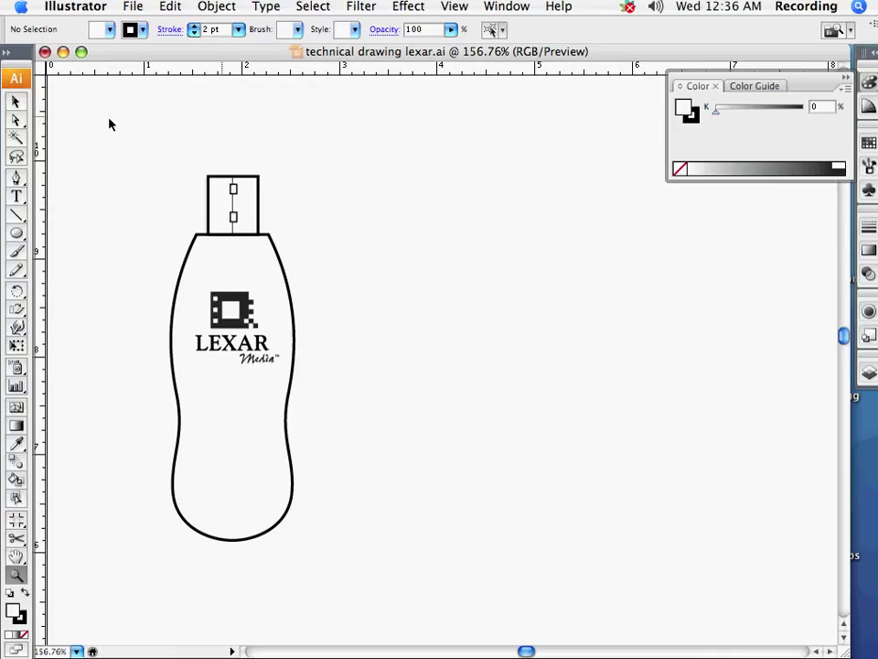
pyautogui.moveTo(107, 118)
pyautogui.mouseDown()
pyautogui.moveTo(657, 477)
pyautogui.moveTo(633, 578)
pyautogui.moveTo(622, 569)
pyautogui.mouseUp()
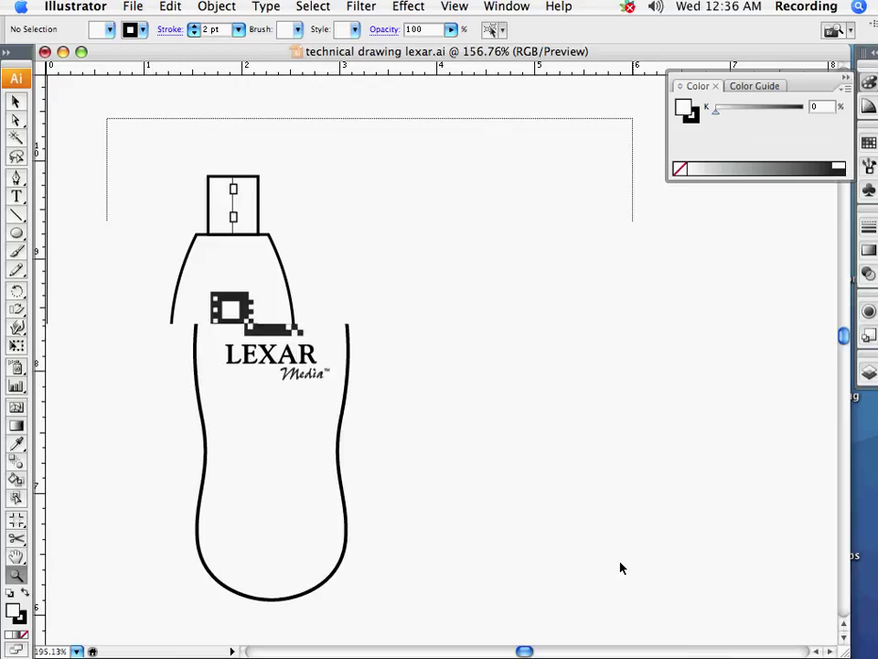
pyautogui.click(14, 103)
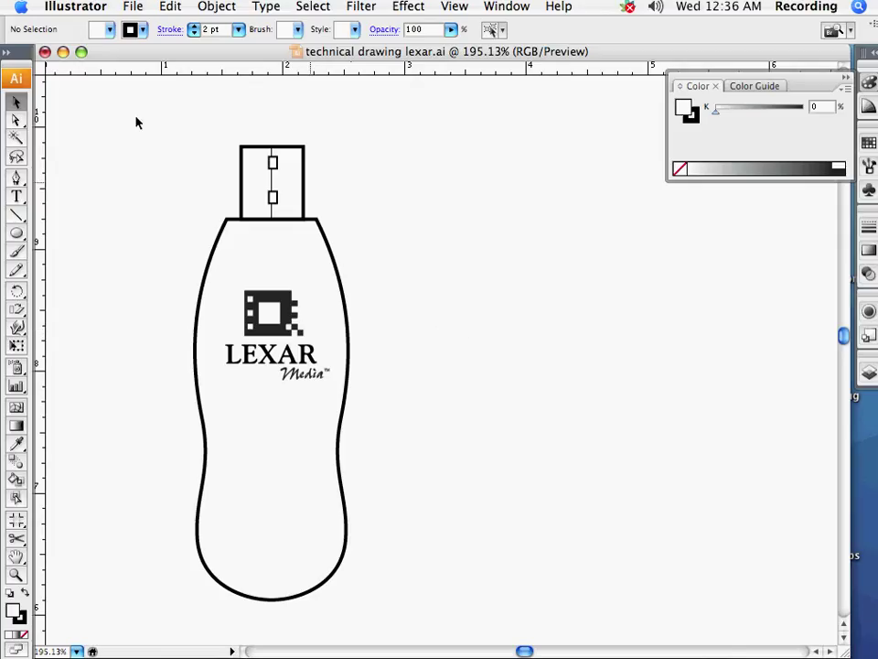
pyautogui.moveTo(135, 123); pyautogui.dragTo(413, 622)
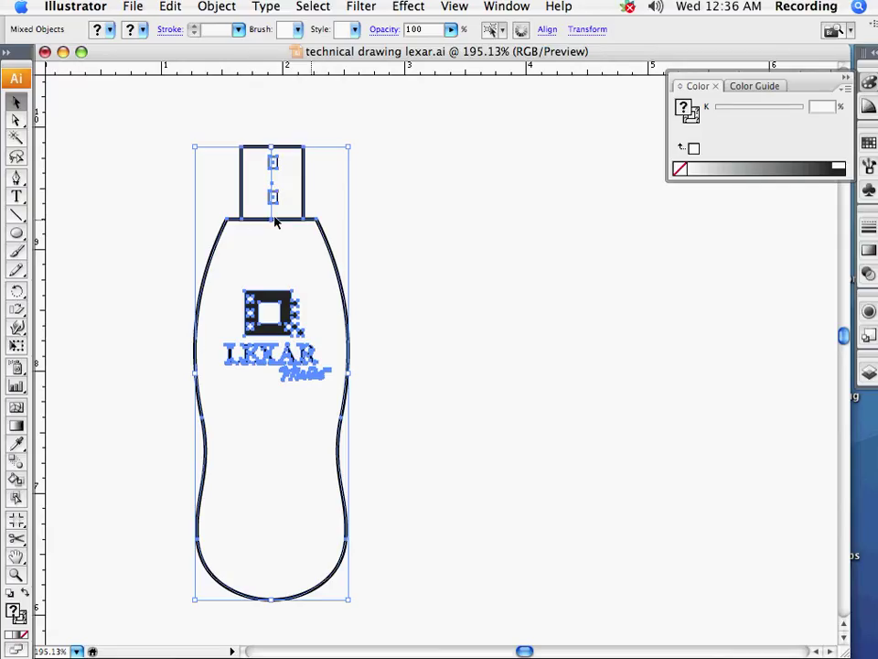
# Step: Copy the drive to the right of the original and rotate the copy 180°
pyautogui.moveTo(272, 223); pyautogui.dragTo(573, 221)
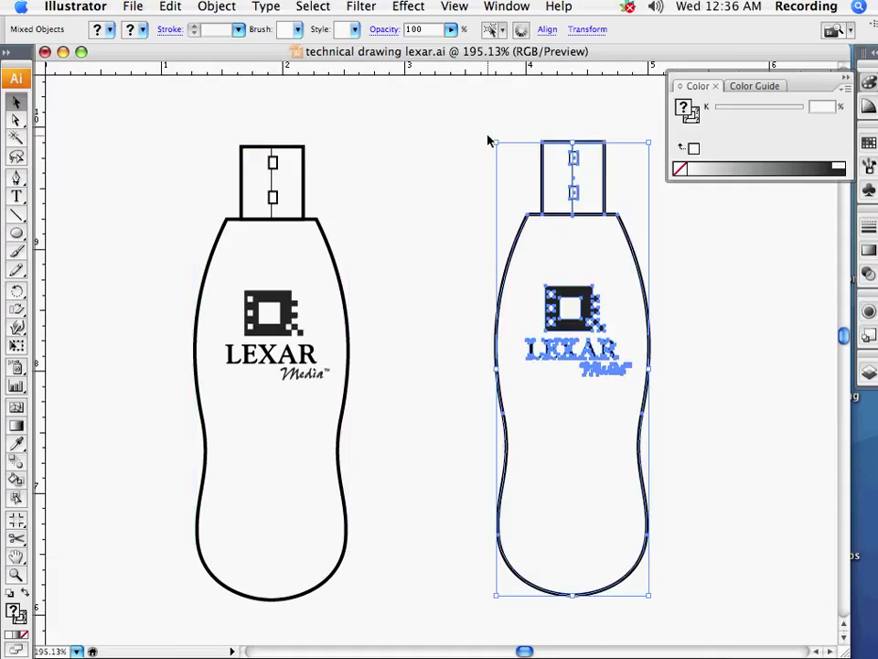
pyautogui.moveTo(488, 140); pyautogui.dragTo(623, 502)
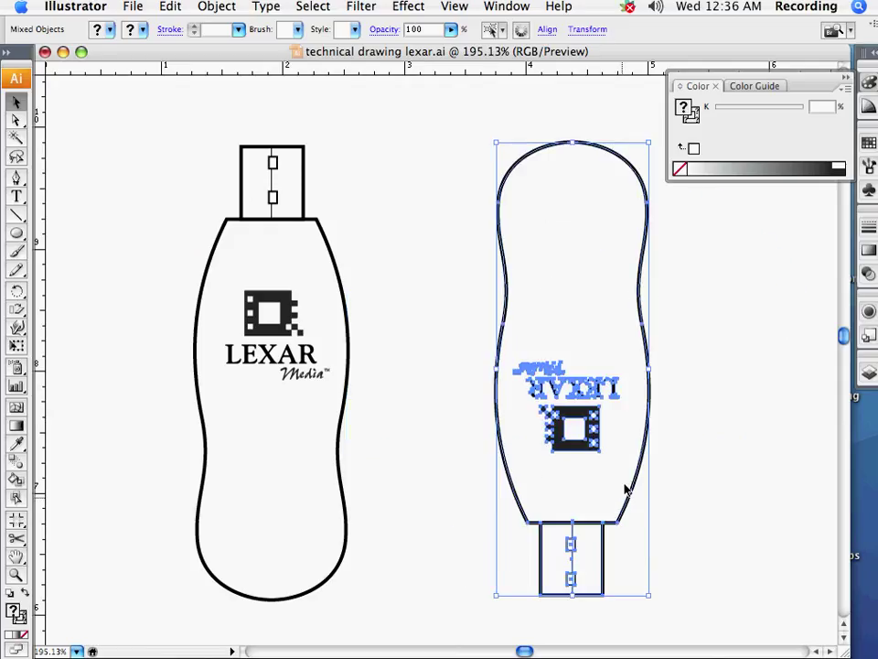
pyautogui.hscroll(5, 339, 331)
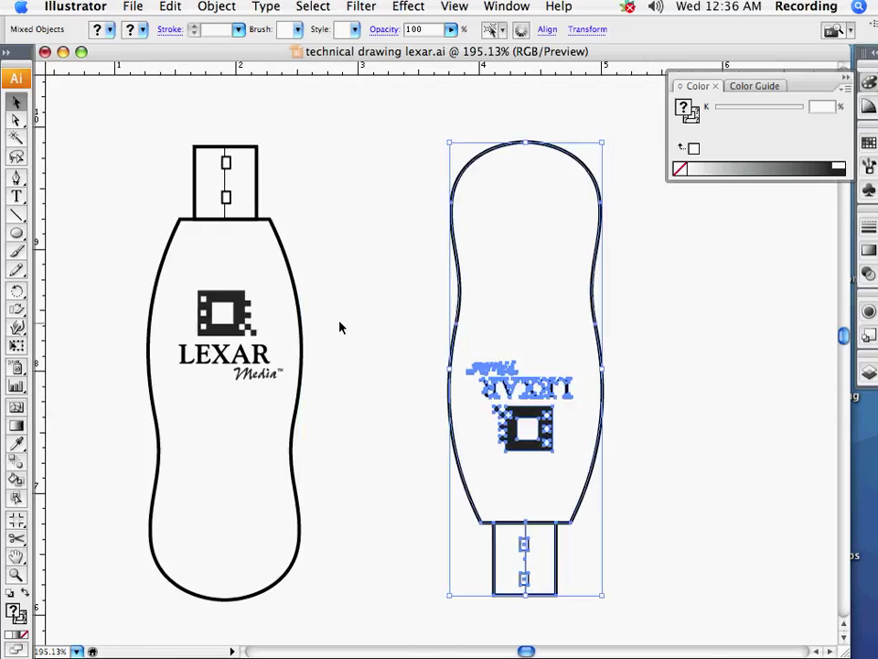
pyautogui.click(16, 310)
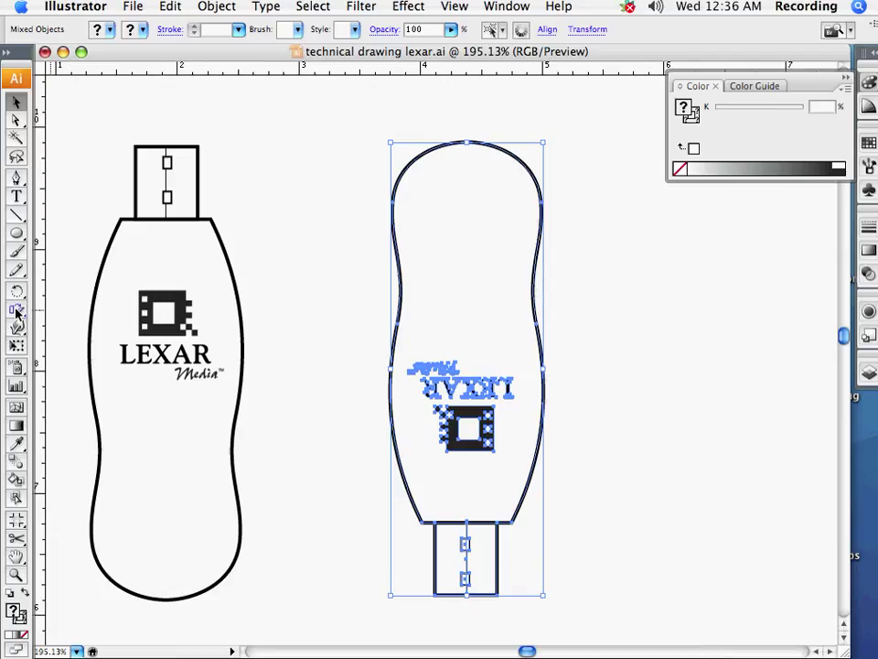
# Step: Skew the upside-down copy with the Reflect tool, then move, shrink and flatten it isometrically
pyautogui.click(465, 335)
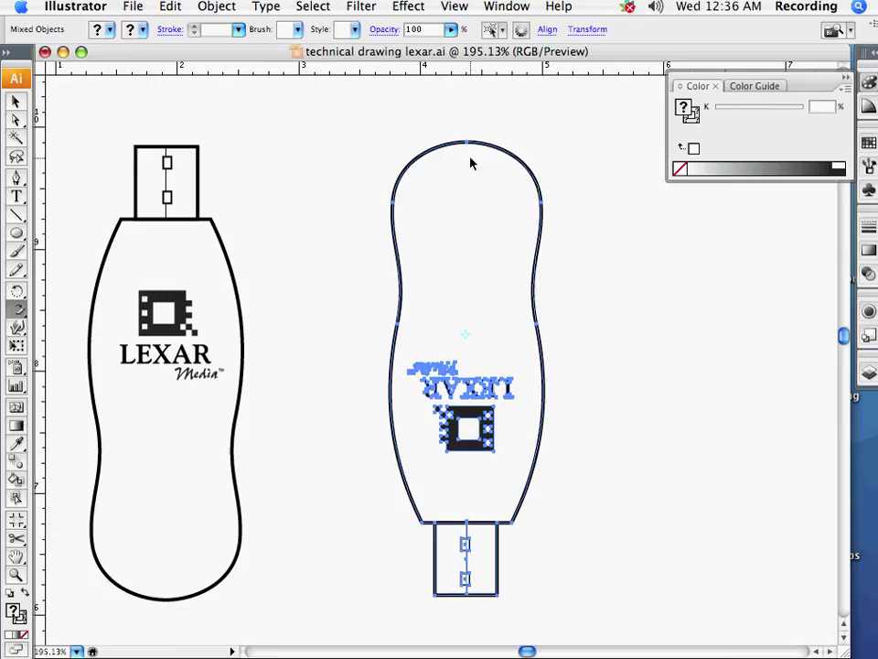
pyautogui.moveTo(475, 165); pyautogui.dragTo(666, 274)
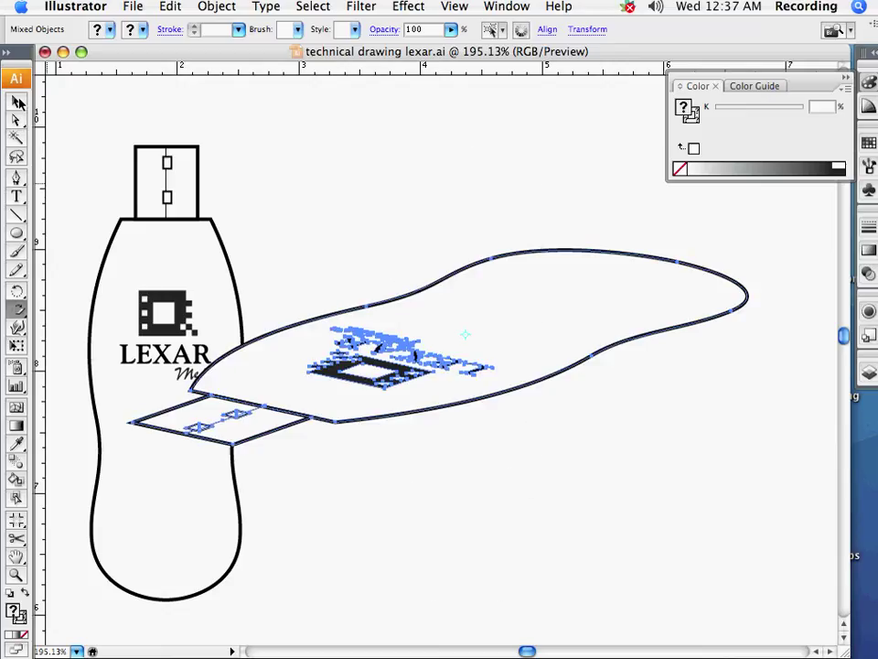
pyautogui.press('v')
pyautogui.moveTo(416, 293); pyautogui.dragTo(520, 325)
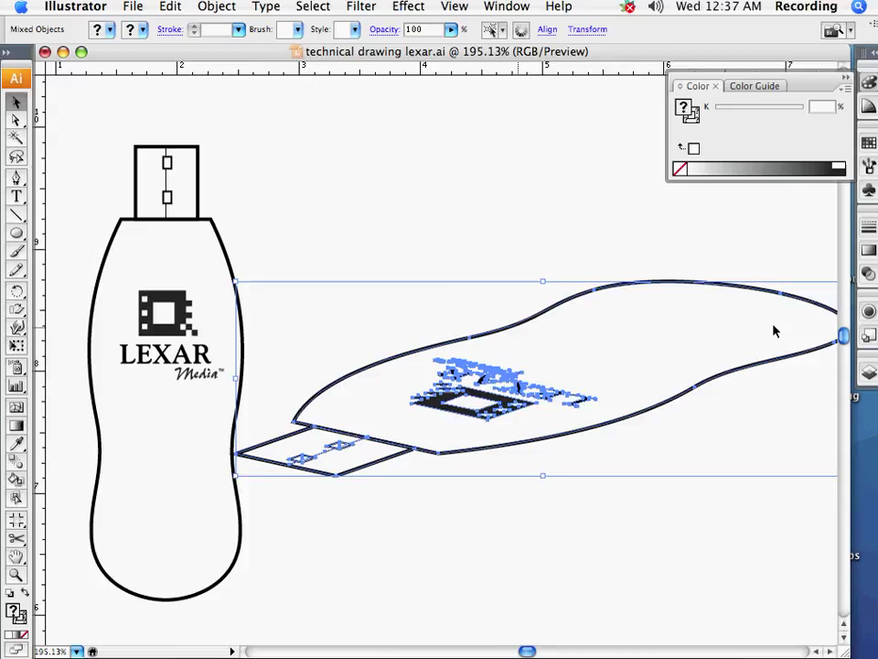
pyautogui.hscroll(3, 776, 329)
pyautogui.moveTo(794, 284); pyautogui.dragTo(757, 305)
pyautogui.moveTo(538, 330); pyautogui.dragTo(475, 255)
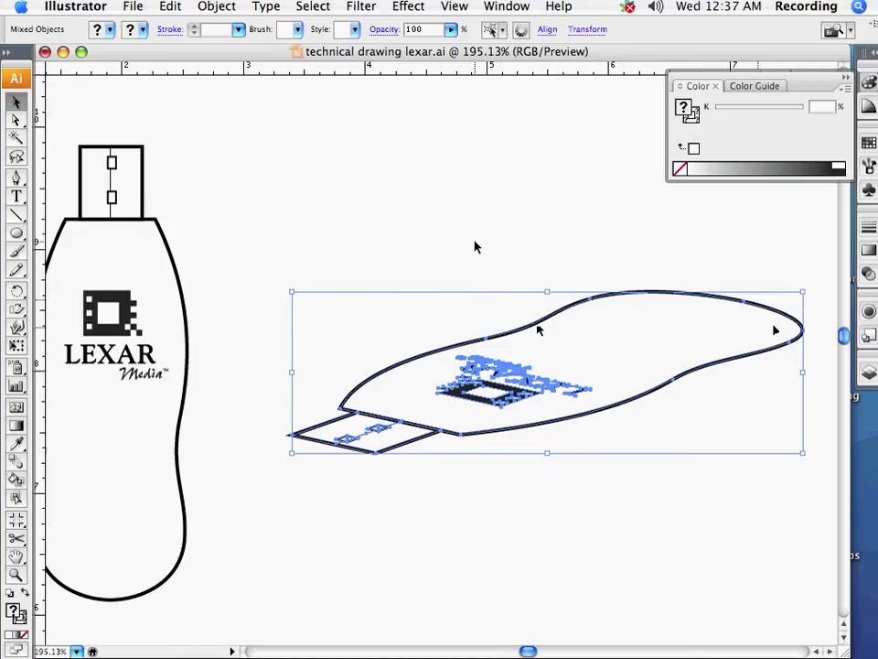
# Step: Move the isometric connector up above the body, then select the flattened body outline
pyautogui.click(399, 468)
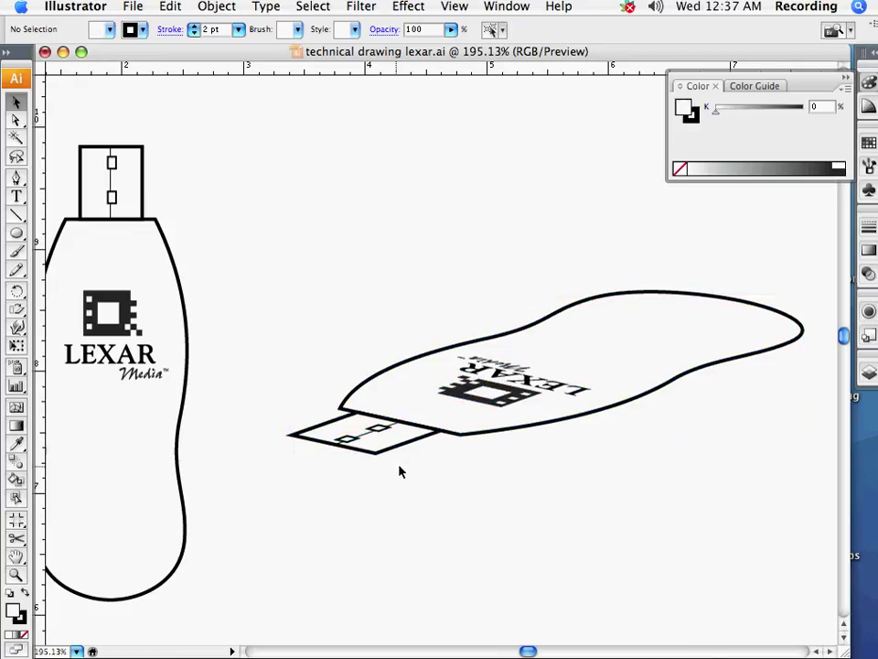
pyautogui.moveTo(280, 482); pyautogui.dragTo(369, 201)
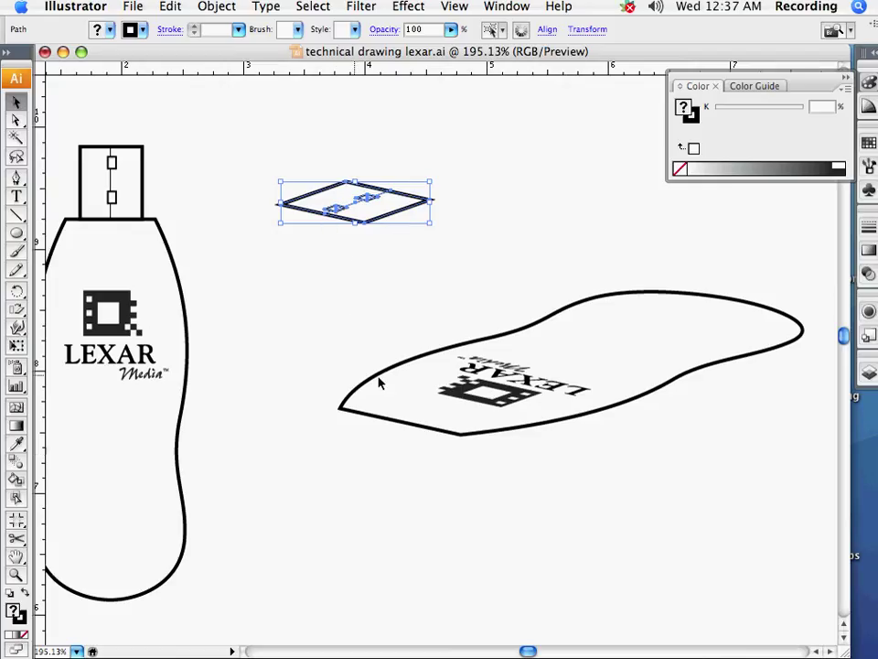
pyautogui.click(412, 365)
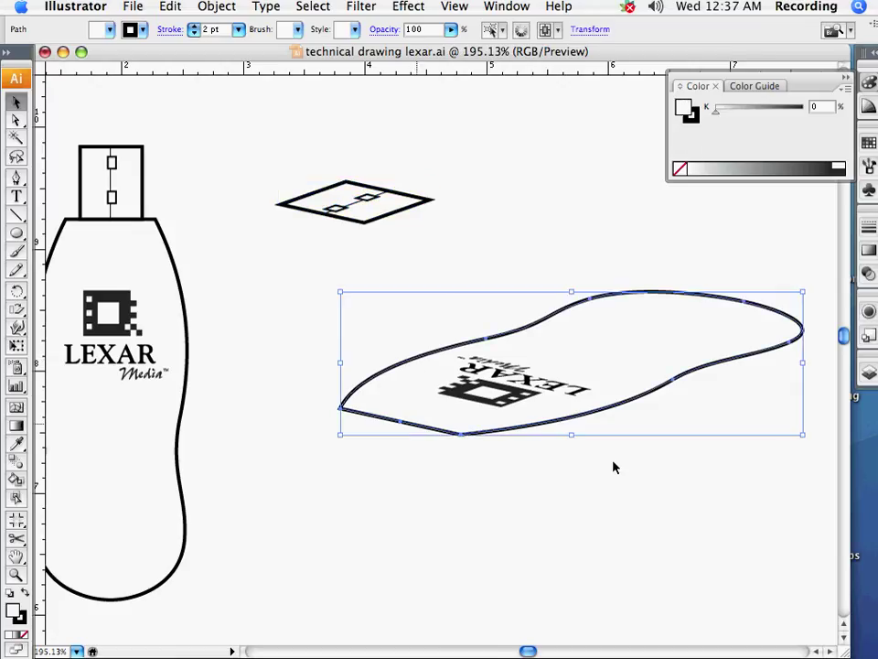
pyautogui.click(565, 444)
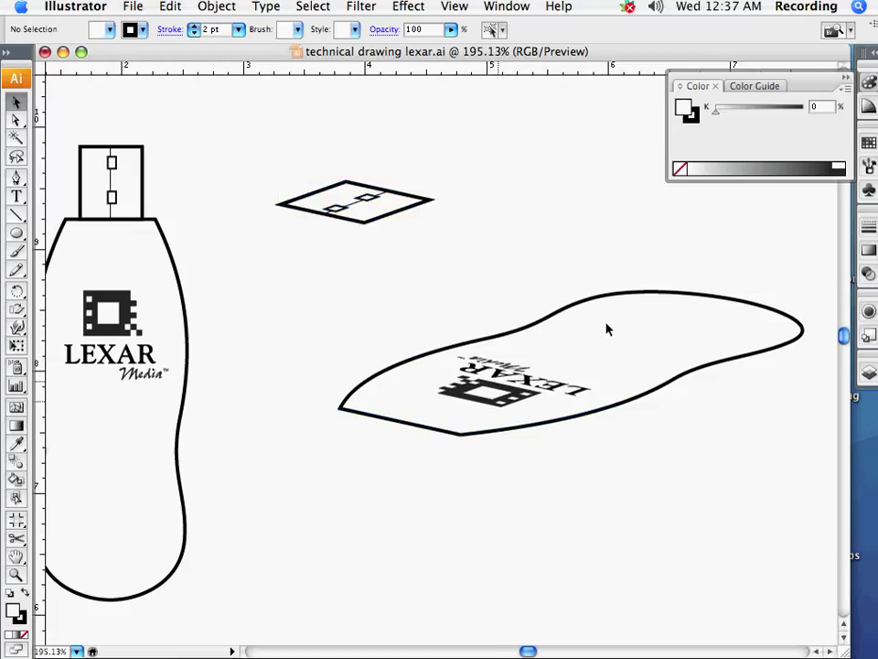
pyautogui.click(625, 405)
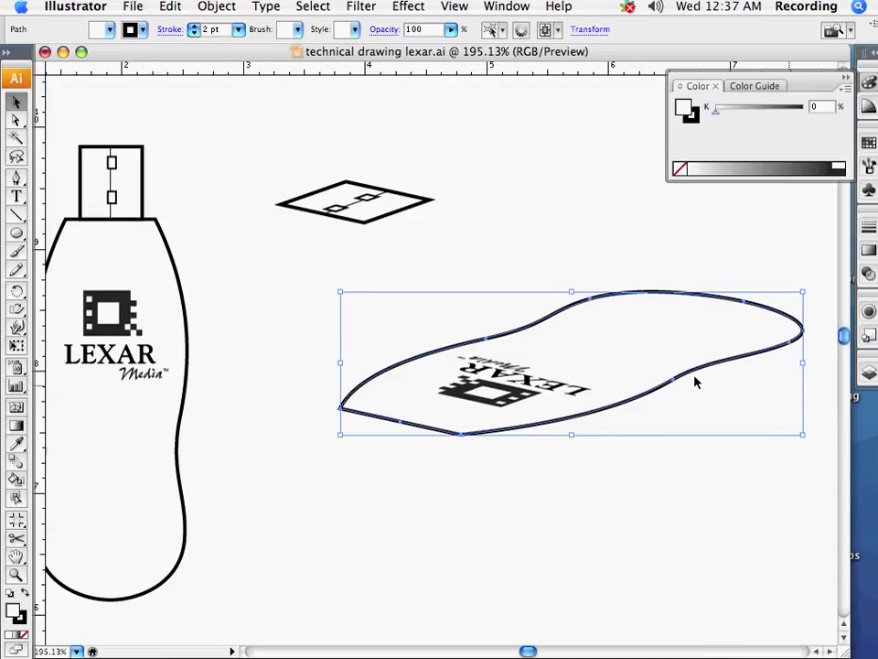
# Step: Option-drag a duplicate of the flattened body outline just below the original
pyautogui.moveTo(695, 373); pyautogui.dragTo(695, 431)
pyautogui.moveTo(695, 428); pyautogui.dragTo(695, 428)
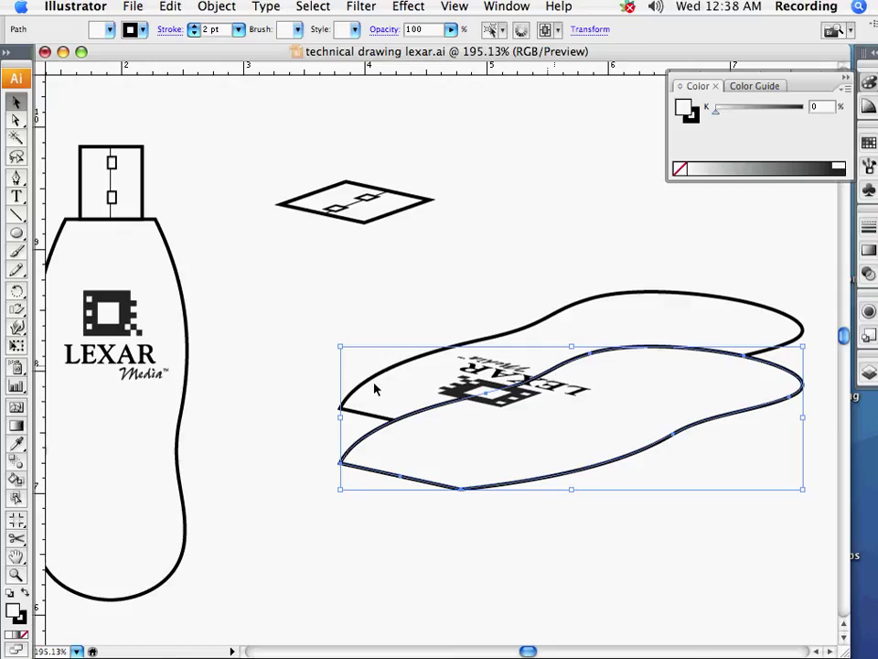
# Step: Cut the lower body outline with the Scissors tool at its left corner and right tip
pyautogui.click(19, 541)
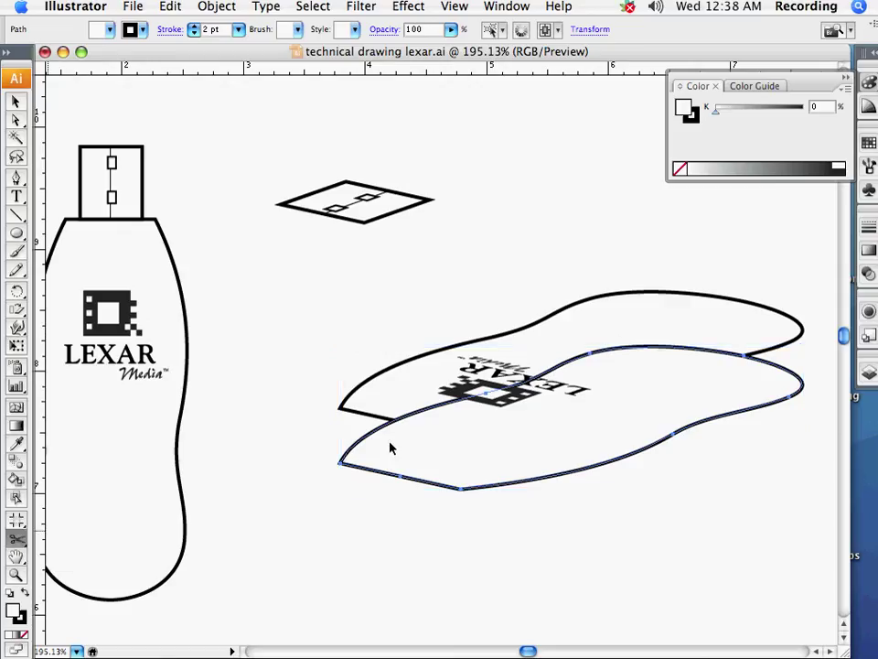
pyautogui.click(340, 466)
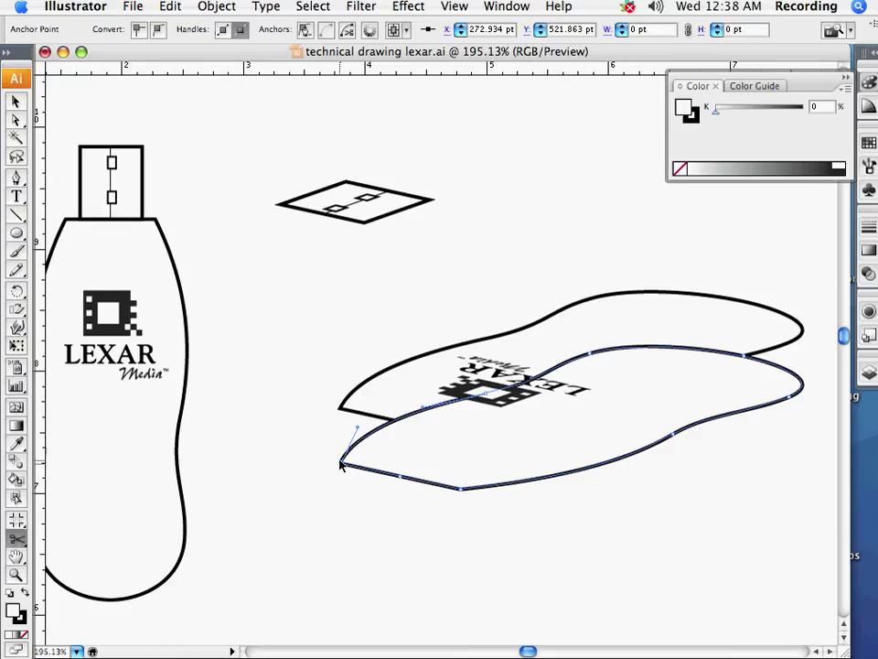
pyautogui.hscroll(2, 655, 442)
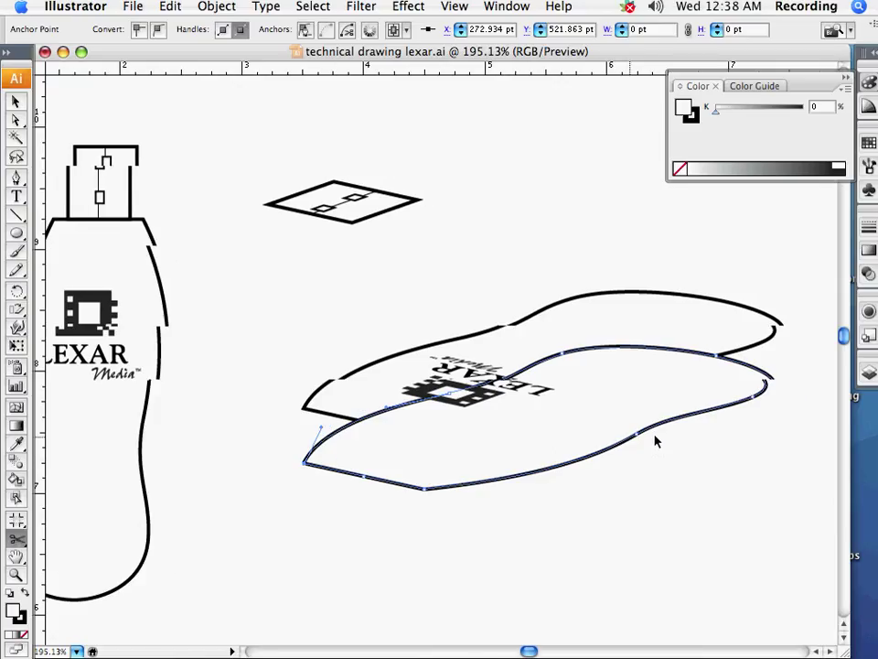
pyautogui.hscroll(4, 656, 442)
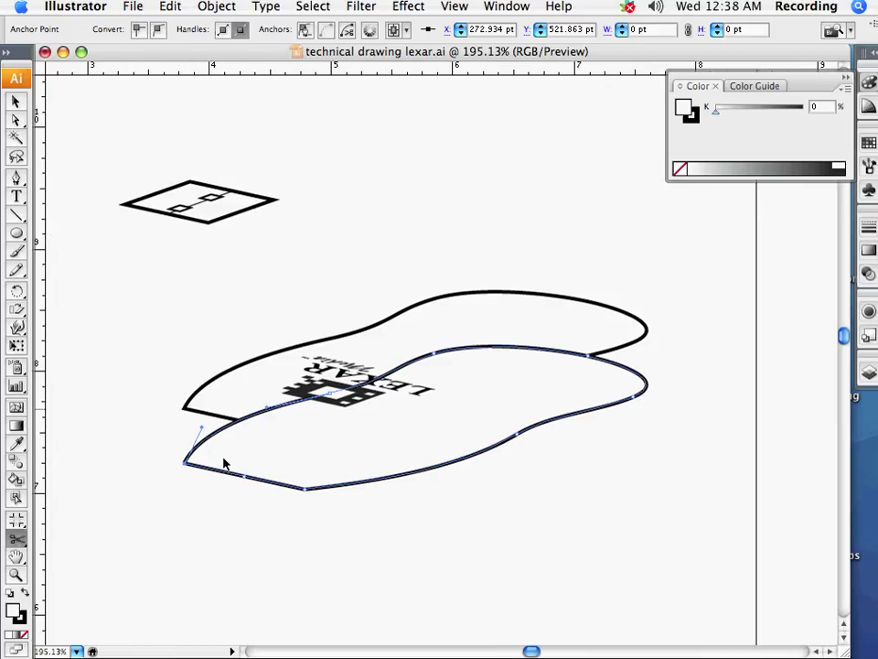
pyautogui.click(15, 575)
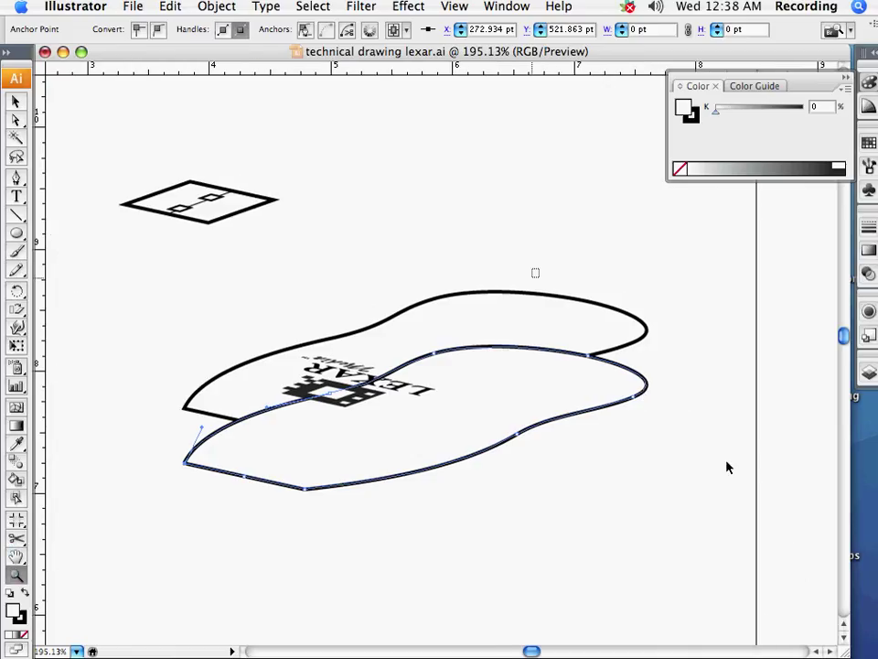
pyautogui.moveTo(535, 273); pyautogui.dragTo(730, 470)
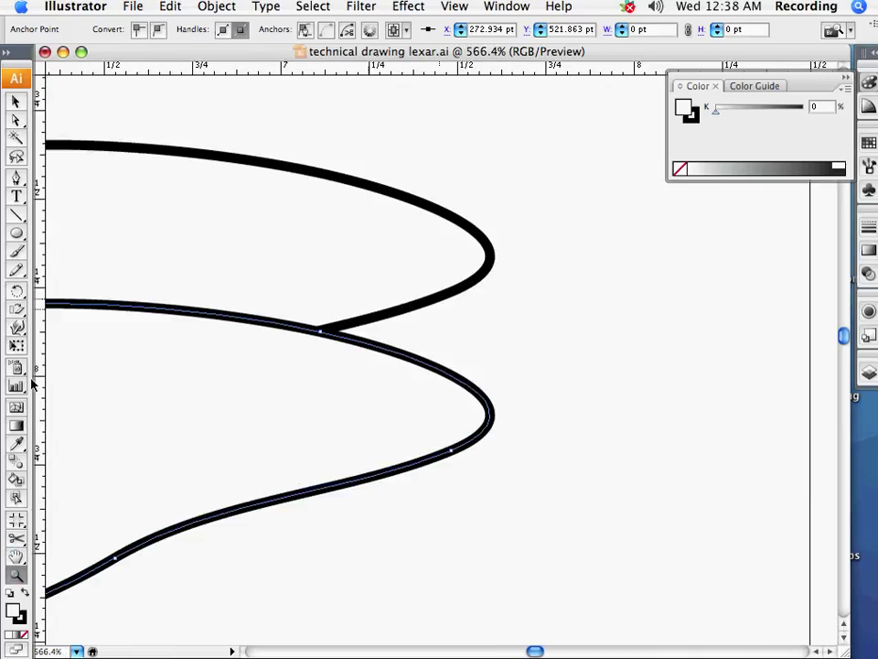
pyautogui.click(16, 537)
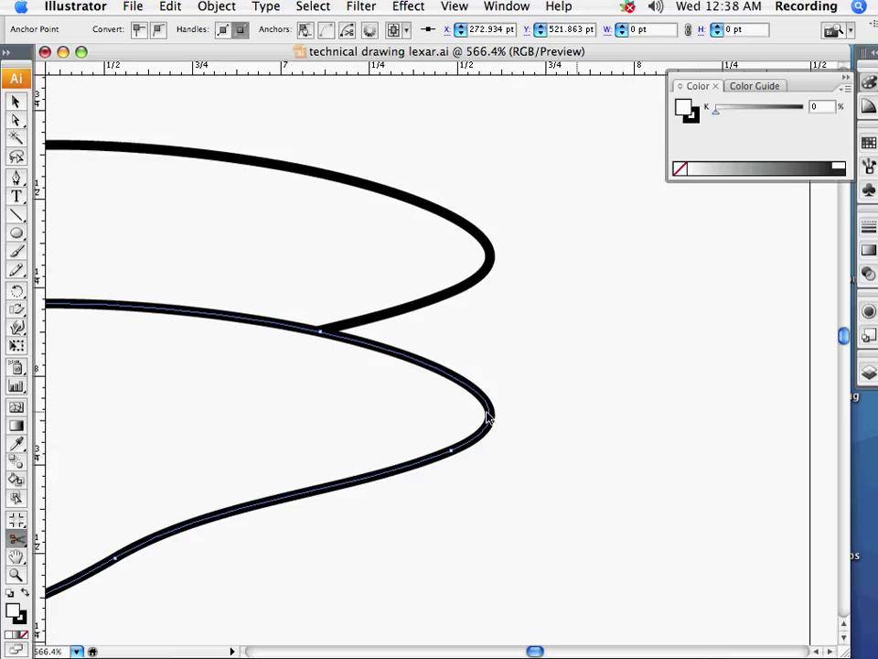
pyautogui.click(449, 451)
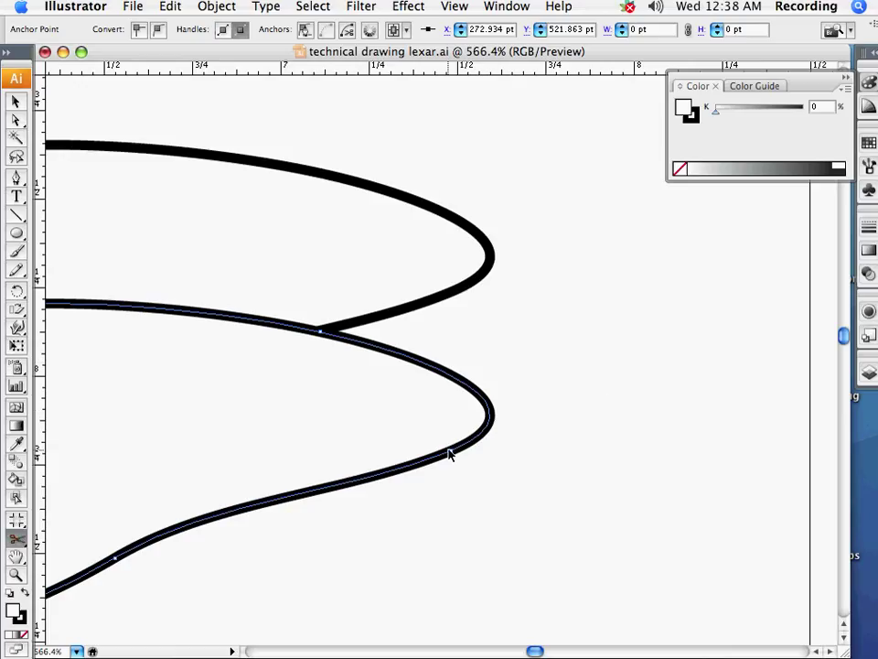
pyautogui.click(490, 419)
pyautogui.click(587, 244)
pyautogui.click(491, 416)
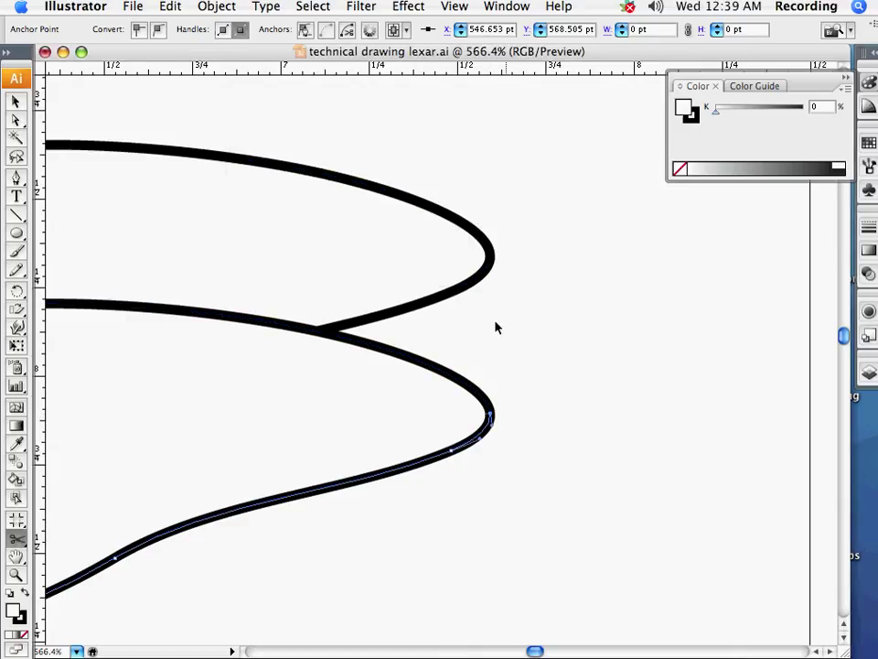
# Step: Cut the upper outline at its right tip and left corner, then zoom out to 300%
pyautogui.click(492, 265)
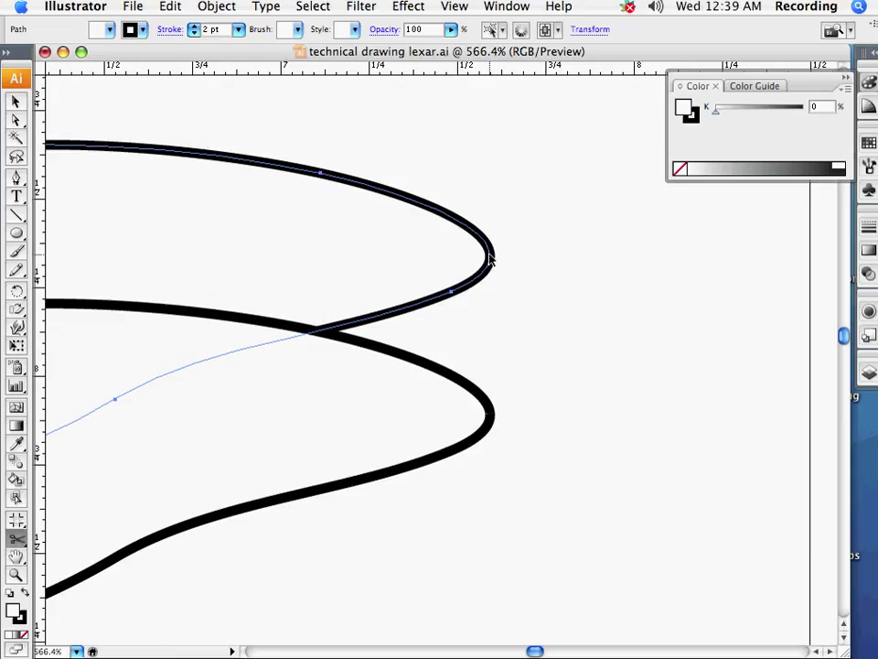
pyautogui.click(490, 259)
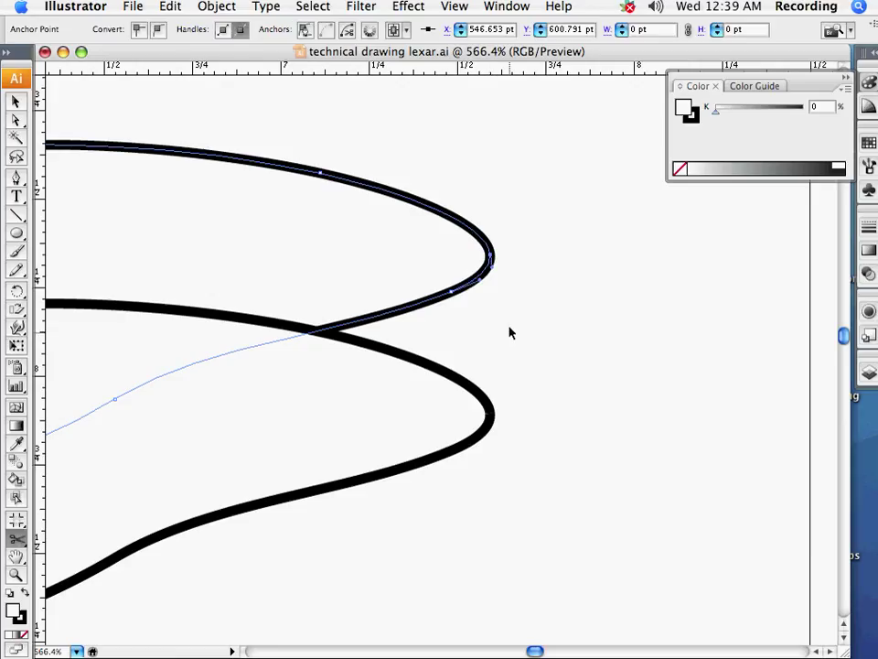
pyautogui.hscroll(-10, 506, 357)
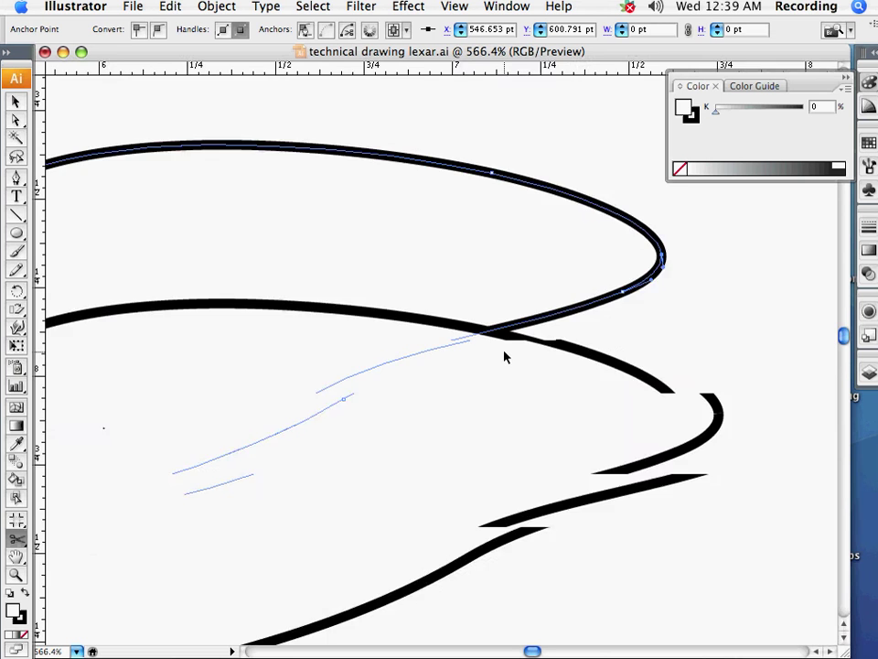
pyautogui.hscroll(-8, 504, 357)
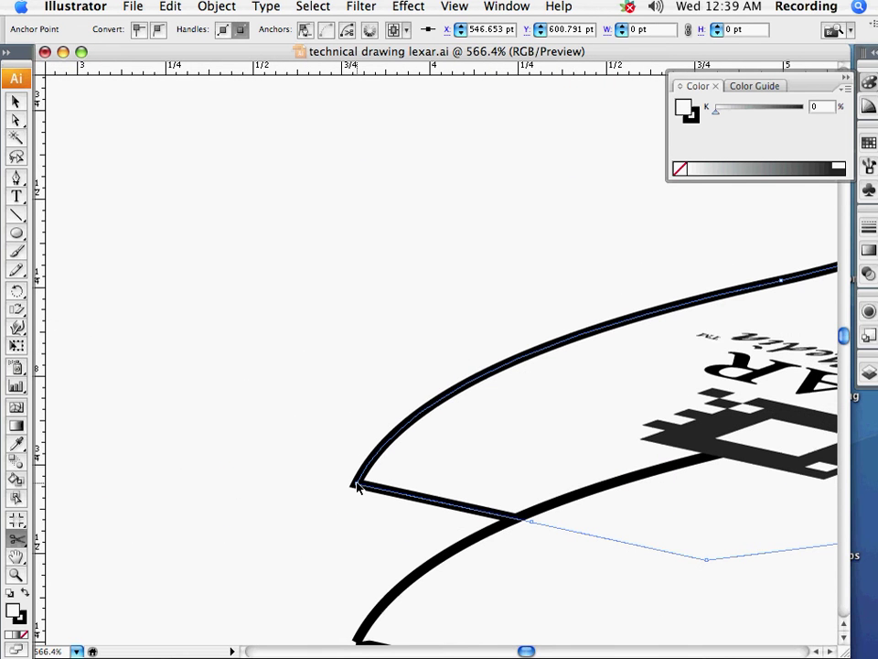
pyautogui.click(357, 485)
pyautogui.press('z')
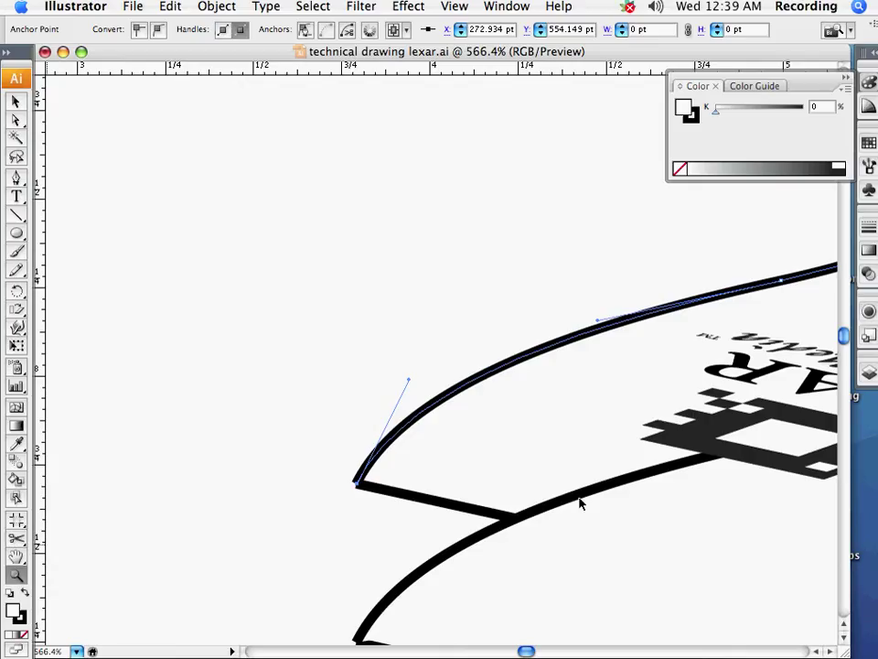
pyautogui.keyDown('alt'); pyautogui.click(678, 494); pyautogui.keyUp('alt')
pyautogui.keyDown('alt'); pyautogui.click(698, 376); pyautogui.keyUp('alt')
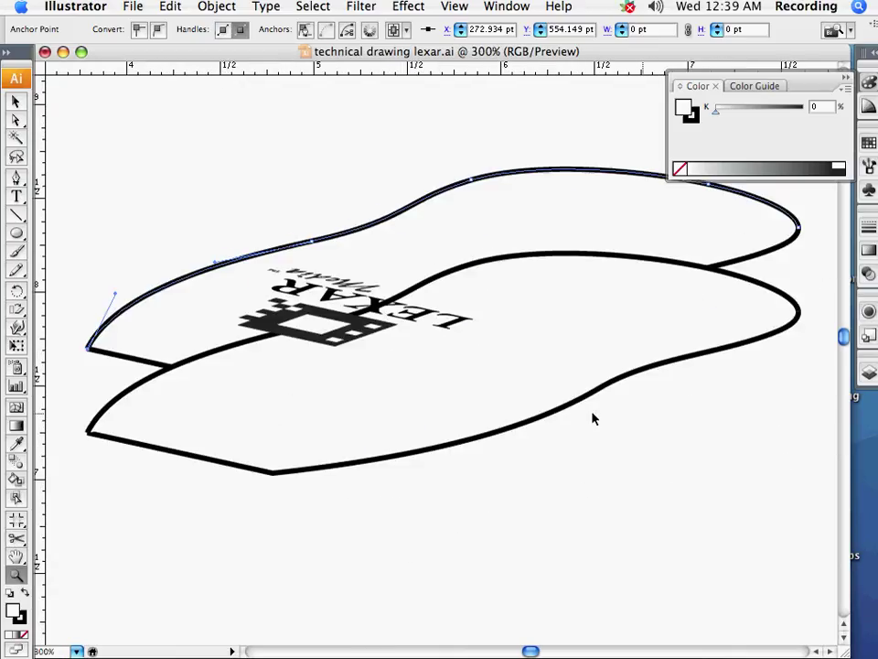
pyautogui.scroll(1, 183, 179)
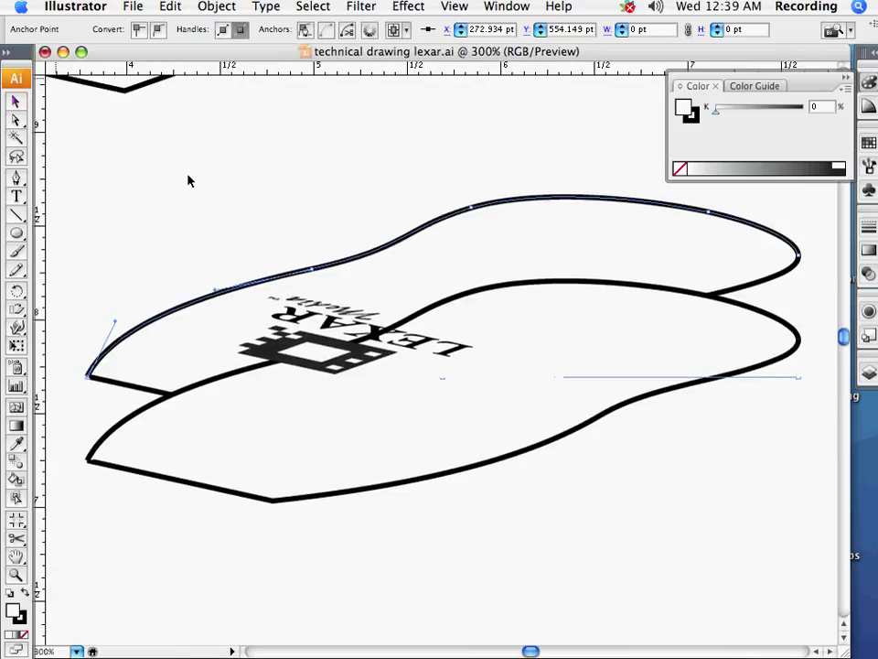
# Step: Delete the leftover middle curve of the lower outline
pyautogui.click(341, 184)
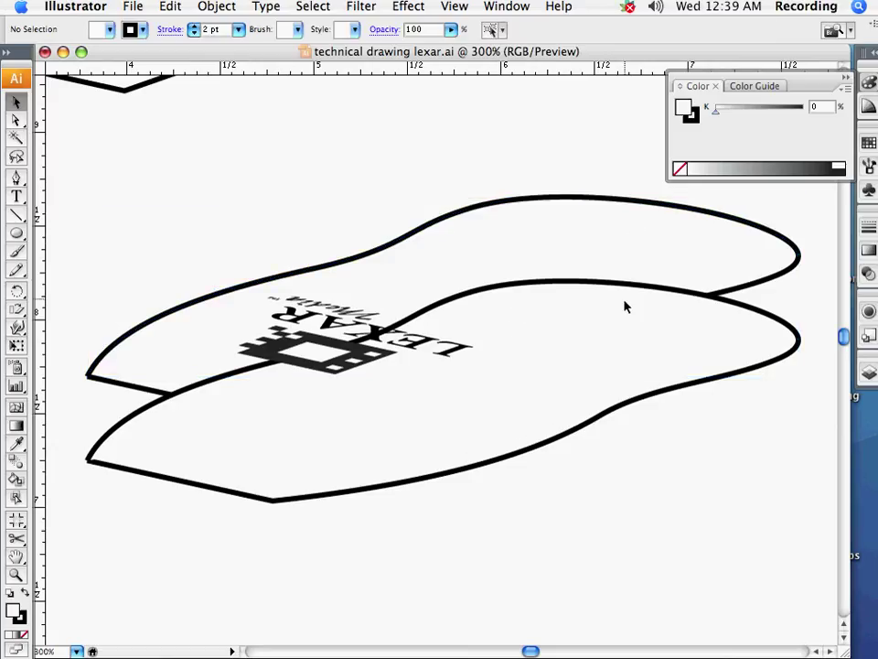
pyautogui.click(747, 308)
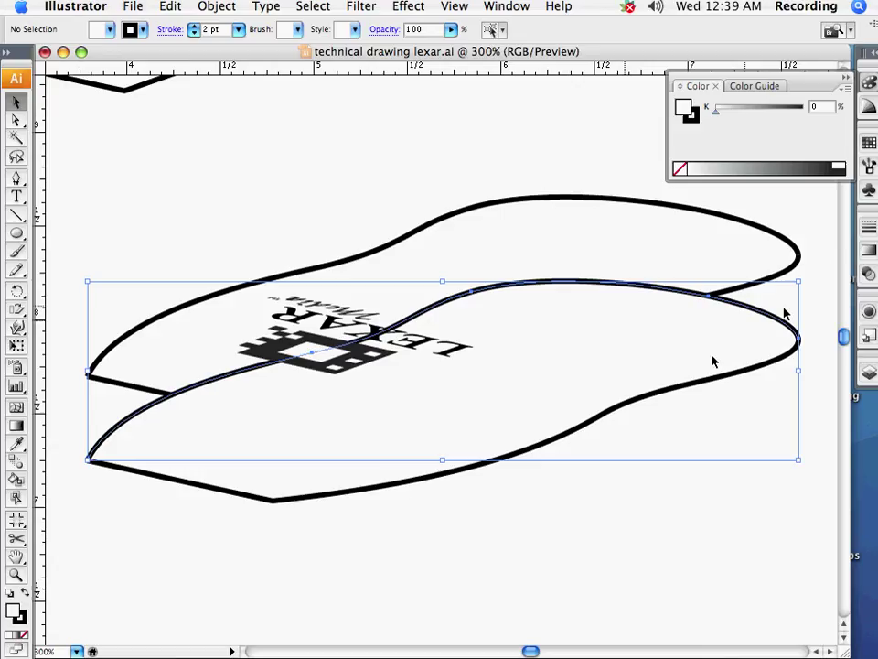
pyautogui.press('Delete')
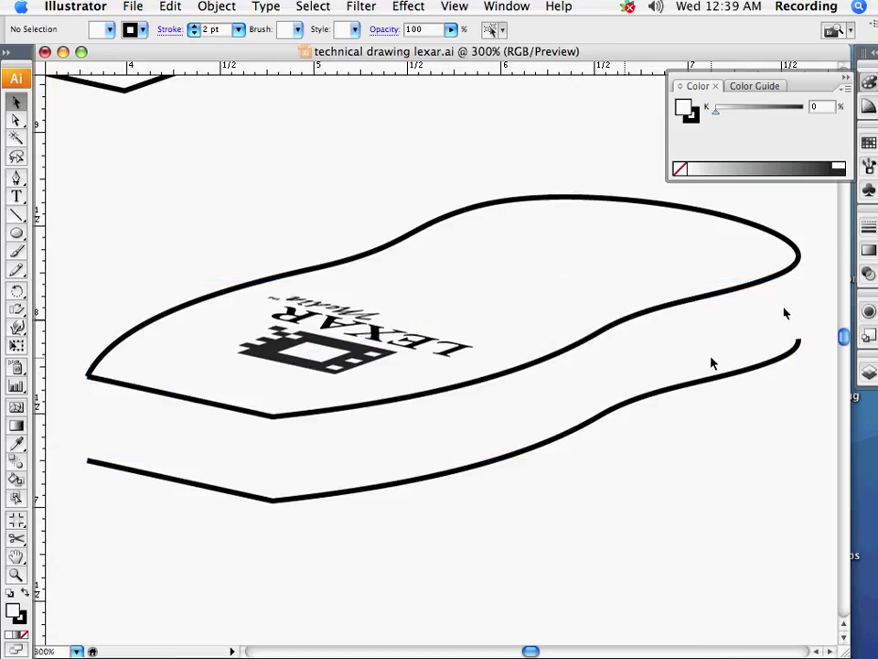
# Step: Hide the top face's front edge with Object > Hide > Selection
pyautogui.click(627, 322)
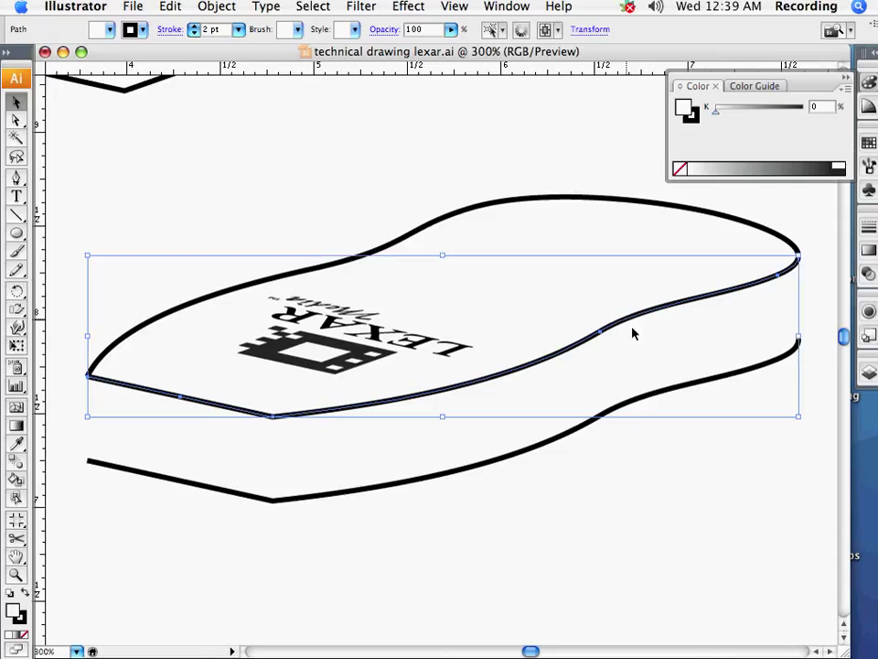
pyautogui.click(216, 6)
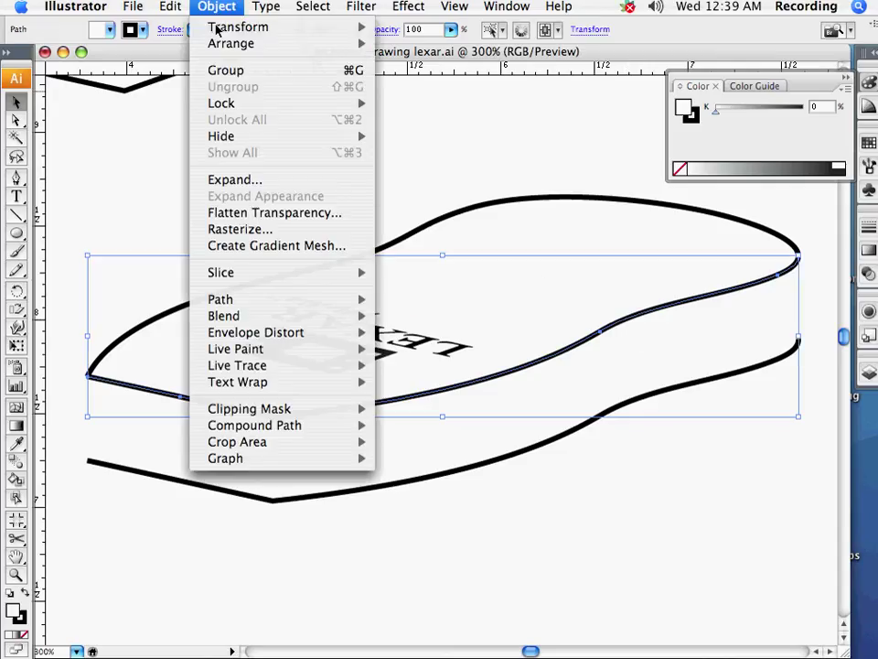
pyautogui.moveTo(318, 135)
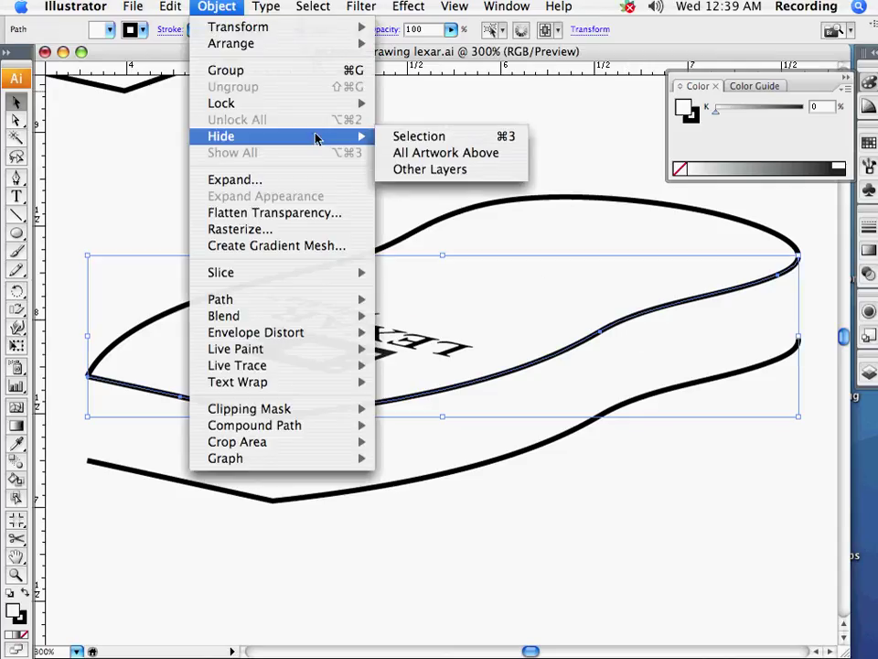
pyautogui.click(409, 135)
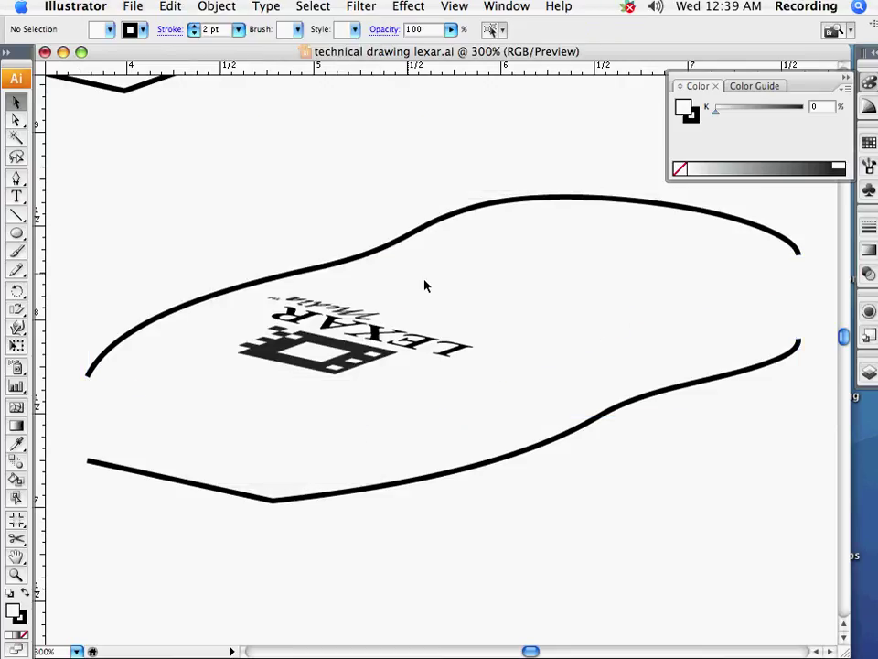
# Step: Join the left open ends of the top curve and bottom edge with a vertical segment
pyautogui.click(16, 120)
pyautogui.click(87, 375)
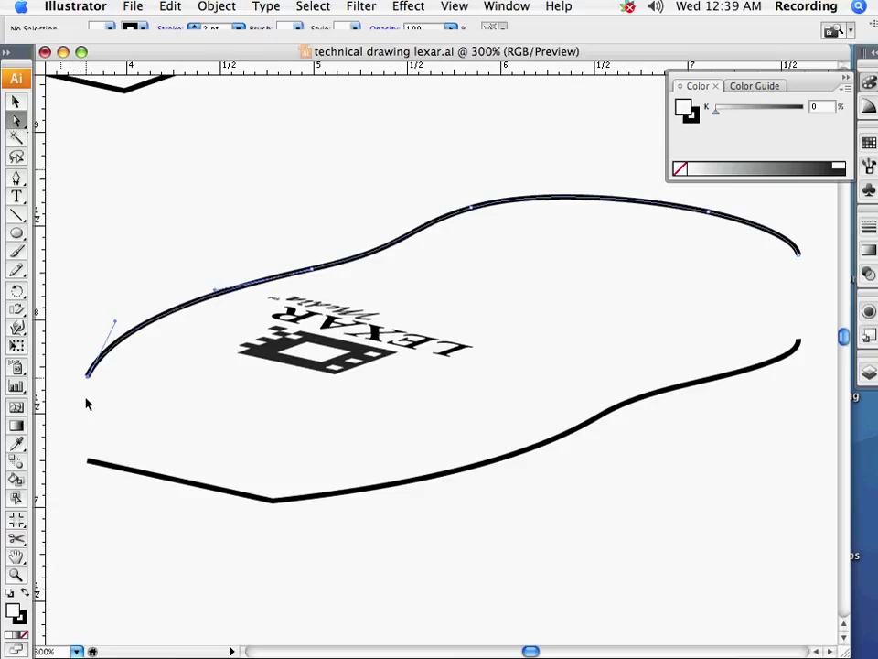
pyautogui.keyDown('shift'); pyautogui.click(87, 462); pyautogui.keyUp('shift')
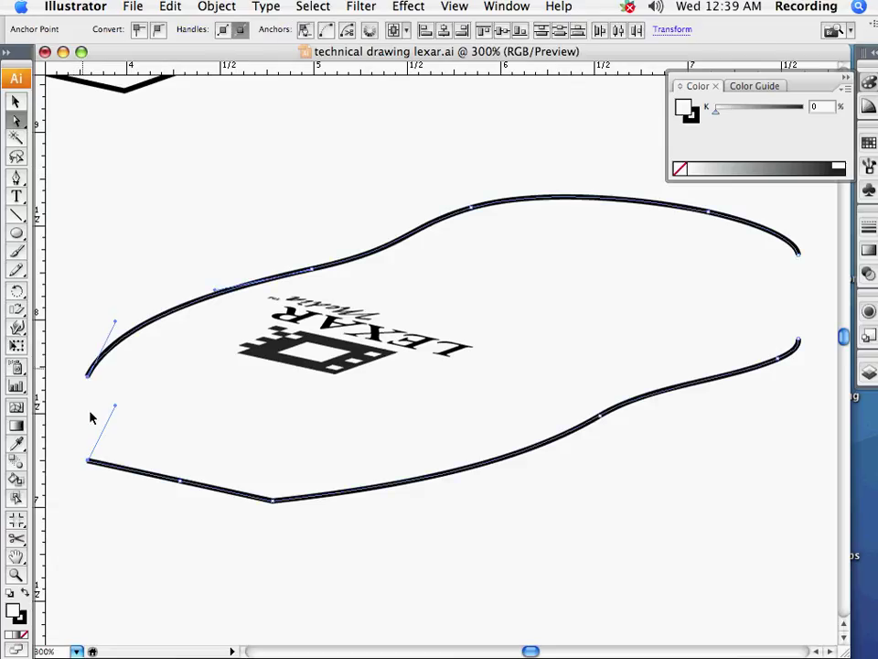
pyautogui.hscroll(-1, 88, 386)
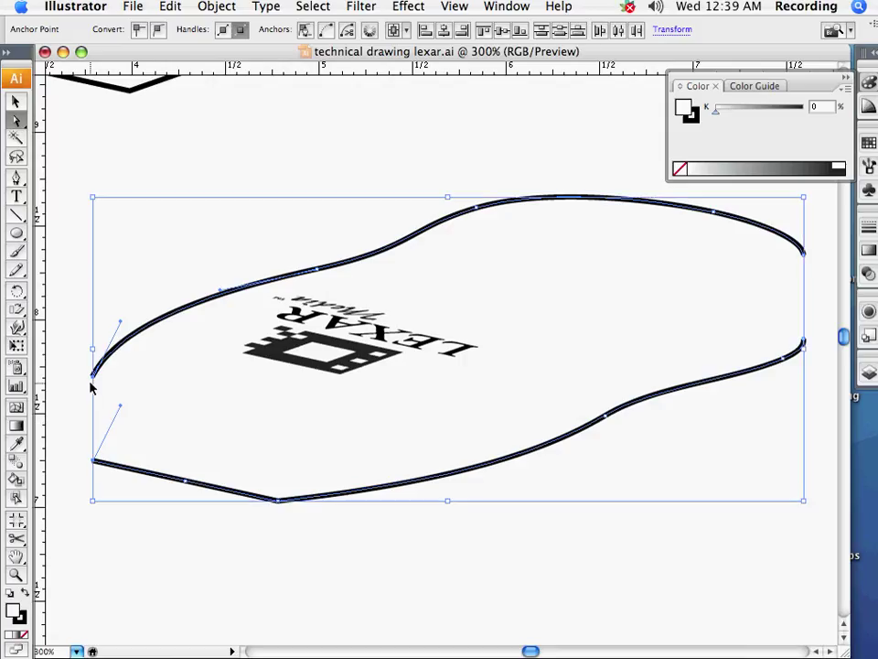
pyautogui.press('super+j')
# Step: Join the right open ends of the top curve and bottom edge the same way
pyautogui.hscroll(5, 383, 359)
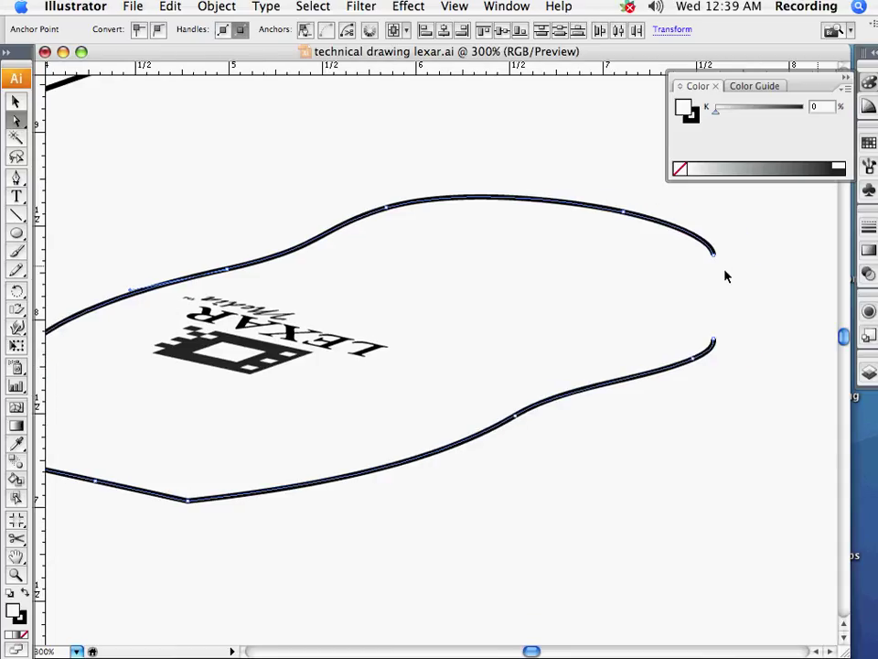
pyautogui.click(713, 255)
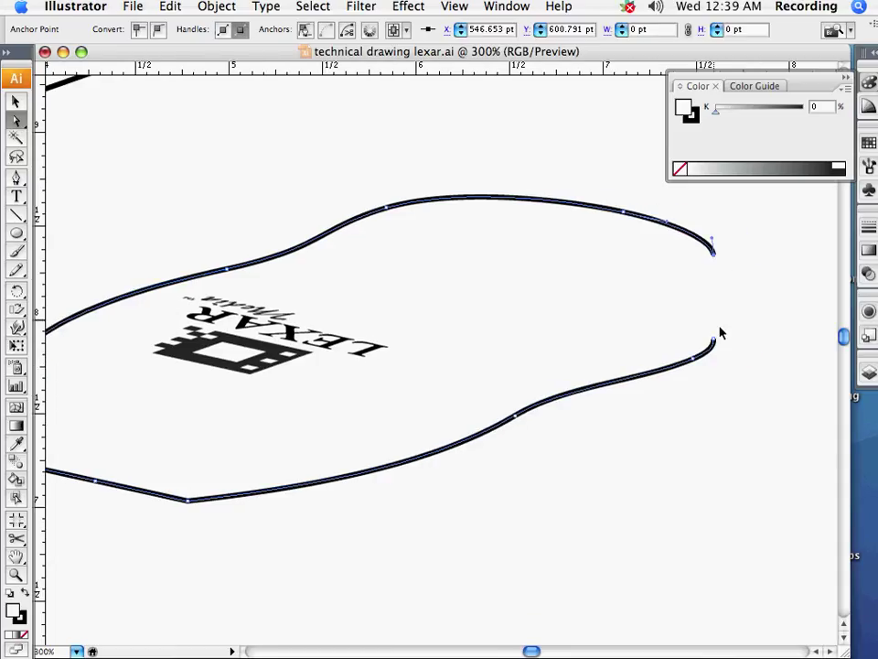
pyautogui.keyDown('shift'); pyautogui.click(713, 343); pyautogui.keyUp('shift')
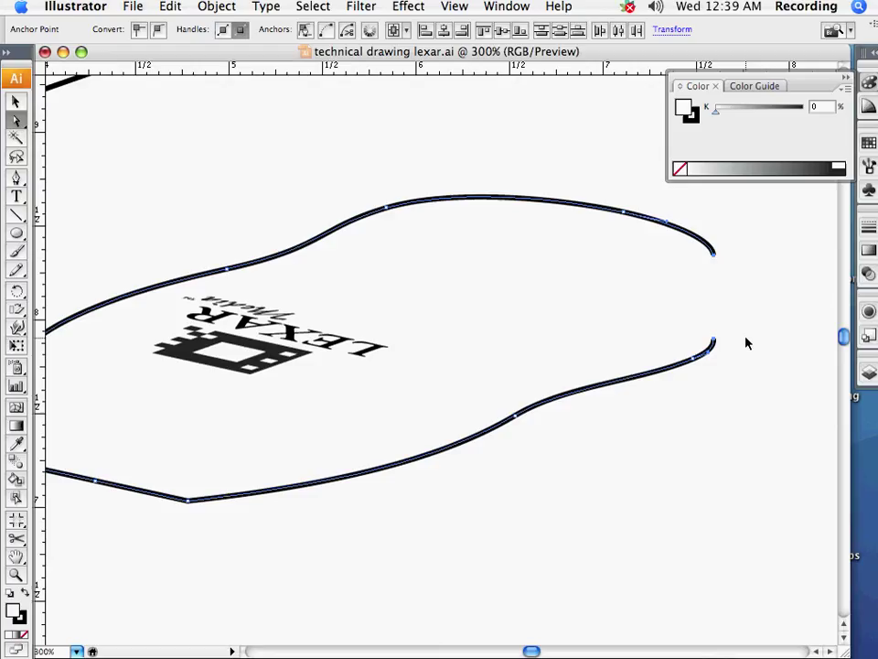
pyautogui.press('super+j')
pyautogui.hscroll(-5, 655, 305)
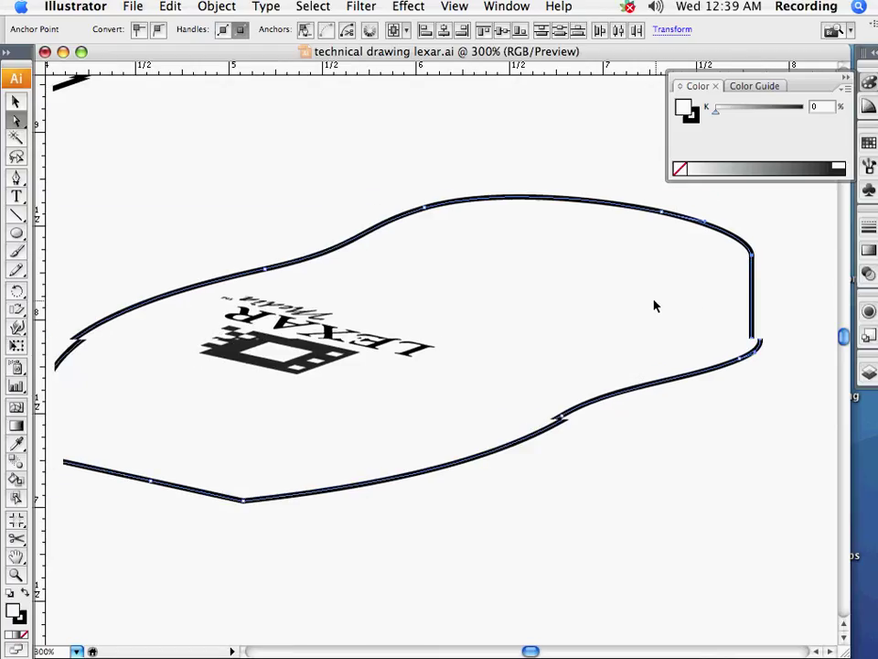
# Step: Show the hidden front edge again, bring it to the front, and set its fill to None
pyautogui.click(217, 7)
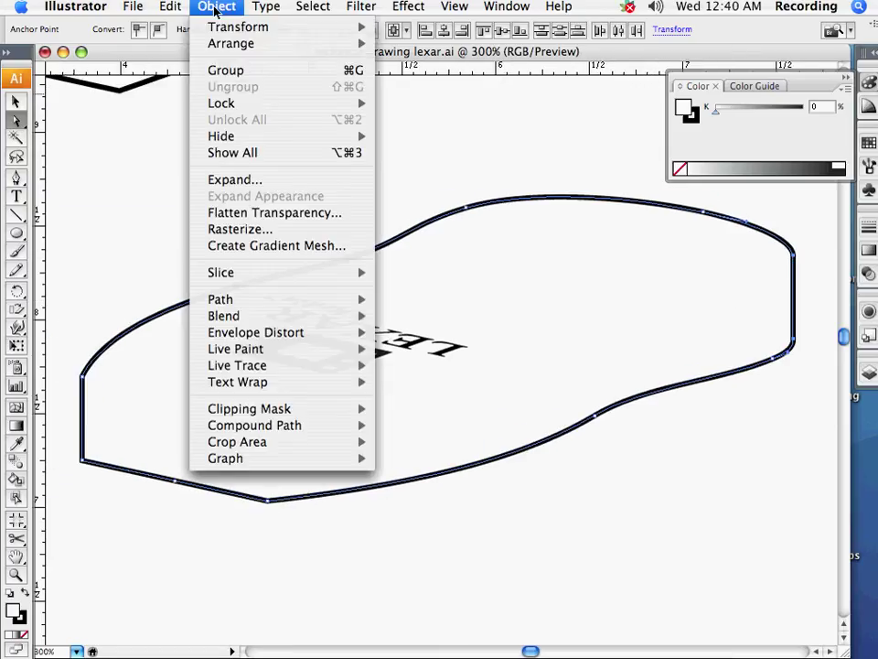
pyautogui.click(237, 153)
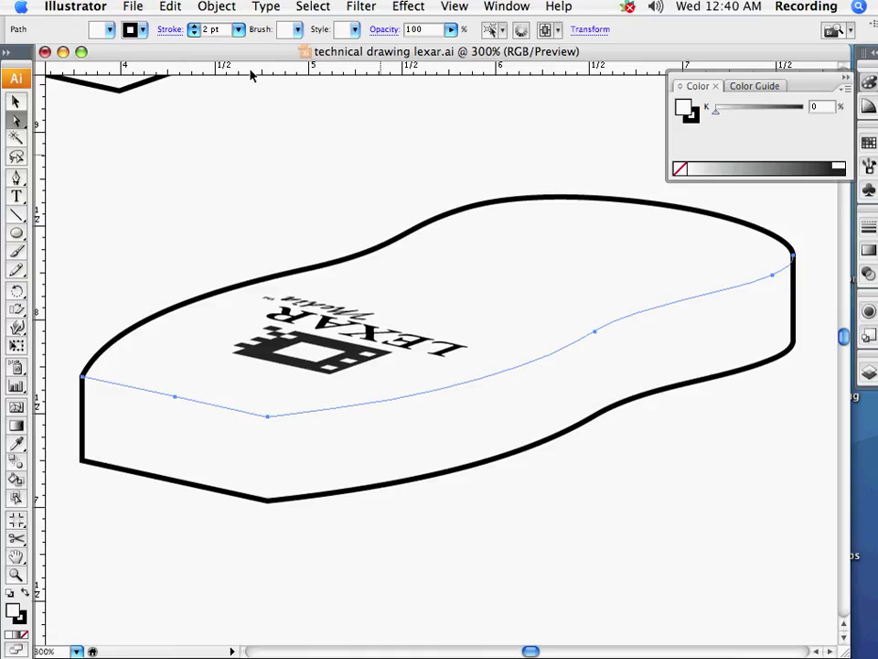
pyautogui.click(226, 9)
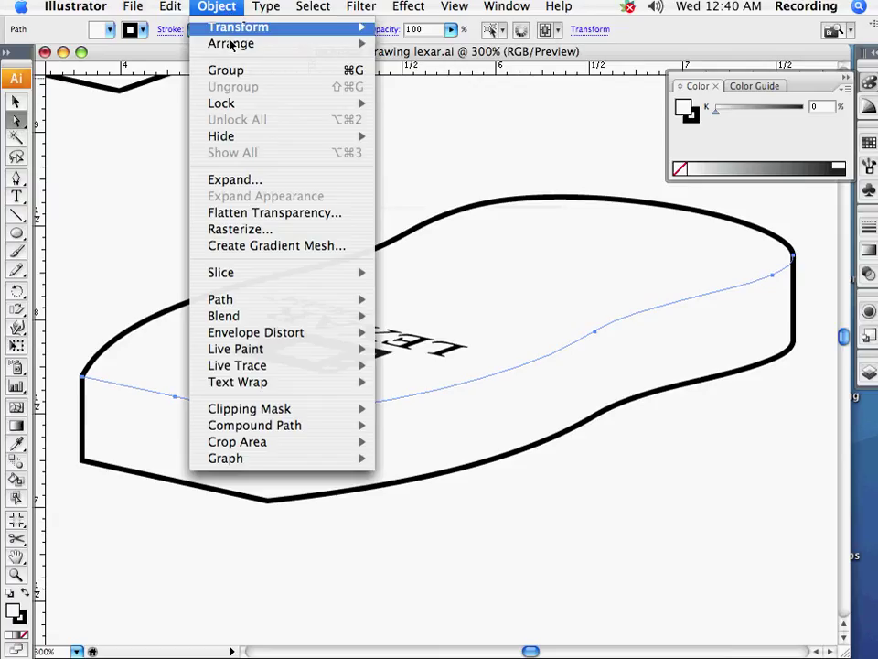
pyautogui.moveTo(347, 43)
pyautogui.click(416, 43)
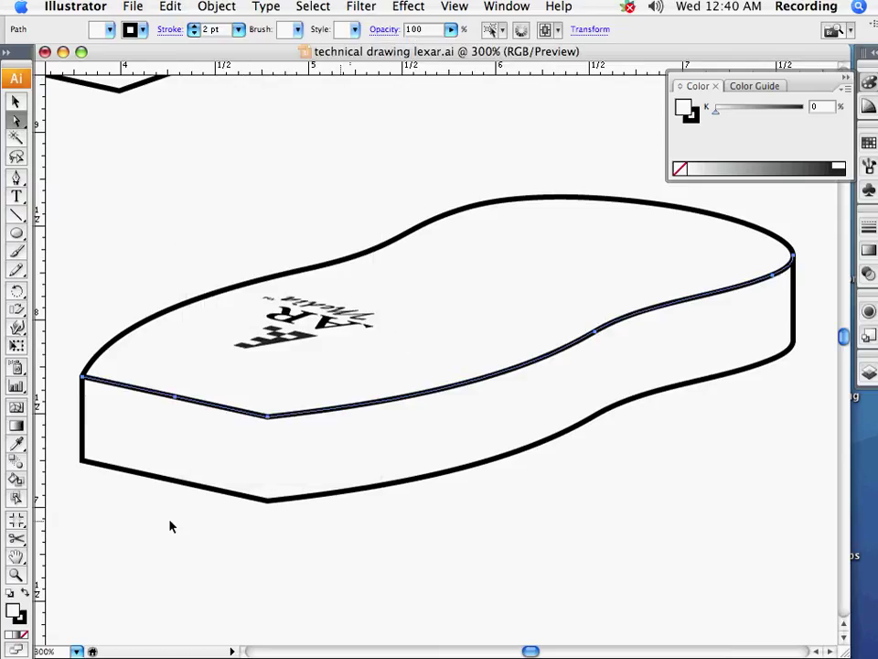
pyautogui.press('/')
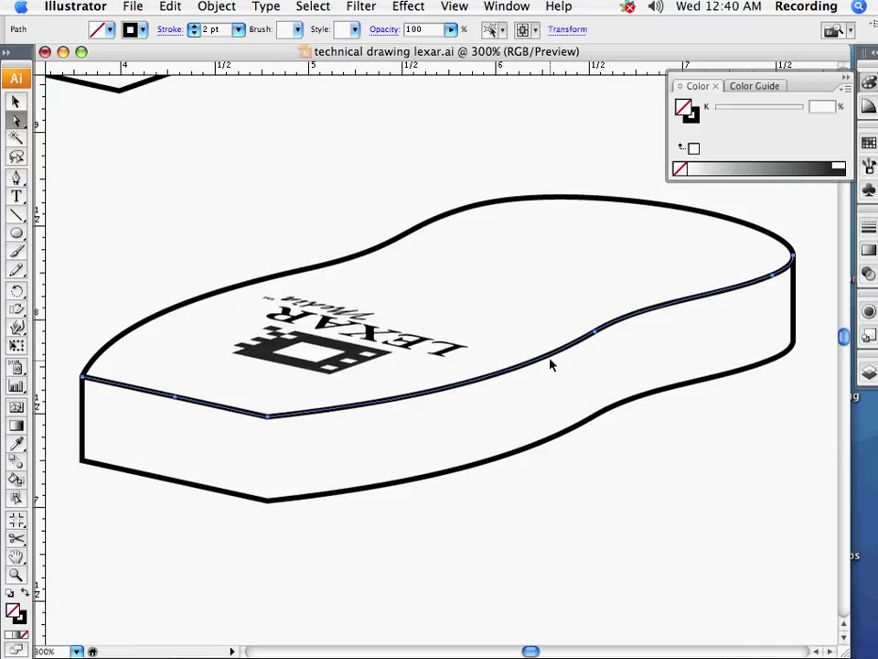
# Step: Draw a vertical edge line down from the drive's front corner
pyautogui.click(20, 217)
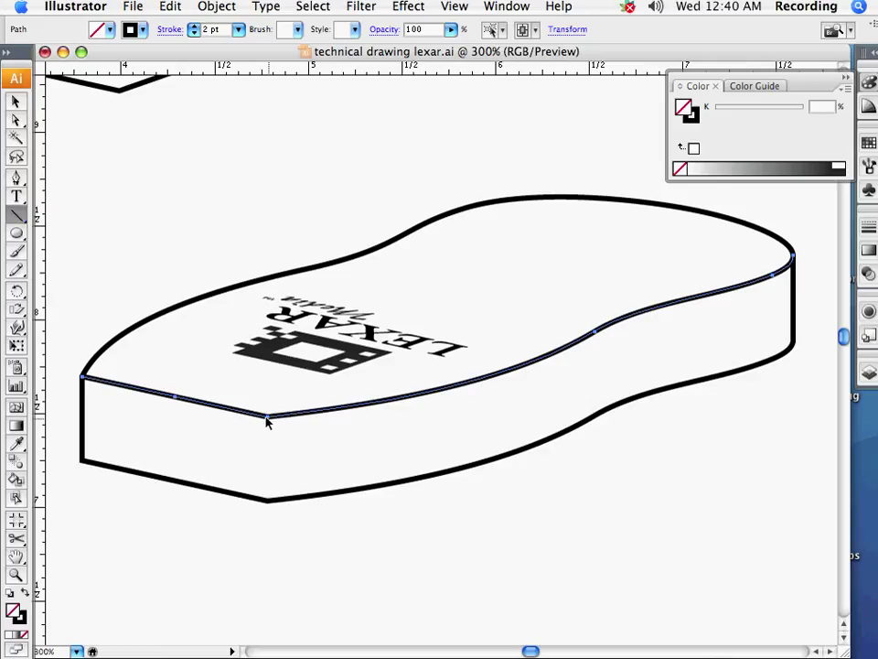
pyautogui.moveTo(268, 420); pyautogui.dragTo(269, 501)
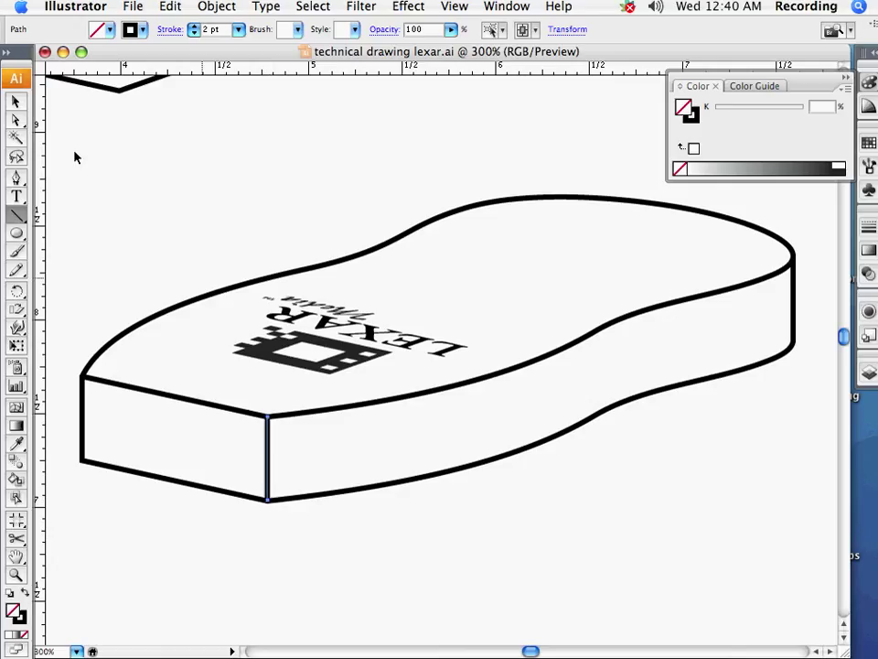
pyautogui.click(14, 100)
pyautogui.click(219, 181)
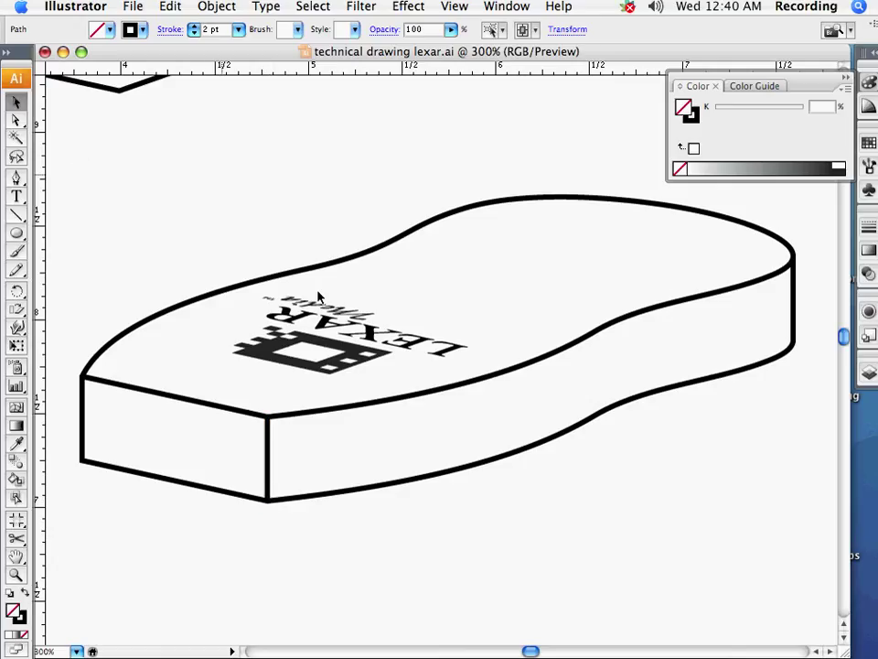
# Step: Move the front edge and right side edge down as a seam and set their stroke to 1 pt
pyautogui.click(535, 370)
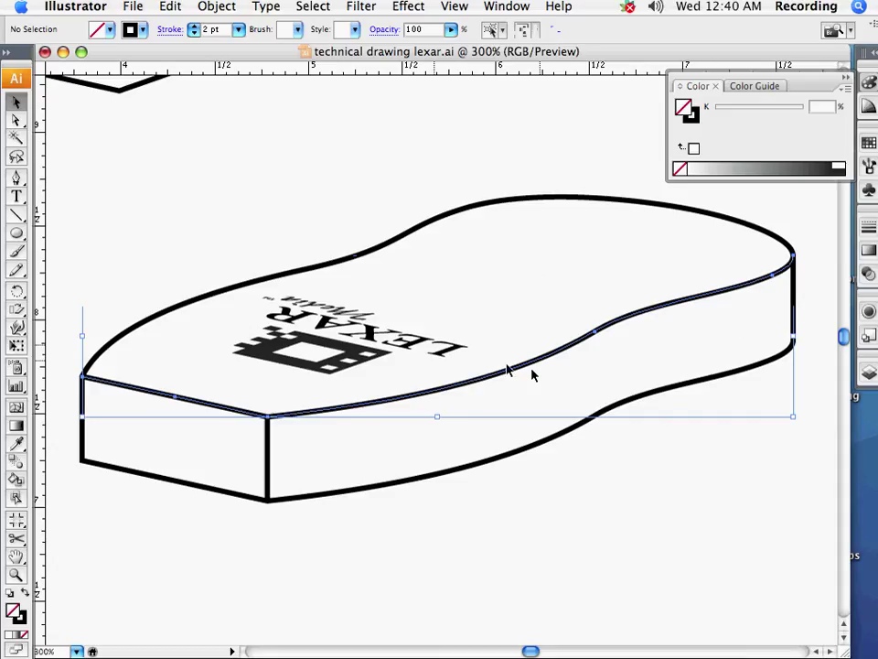
pyautogui.click(642, 312)
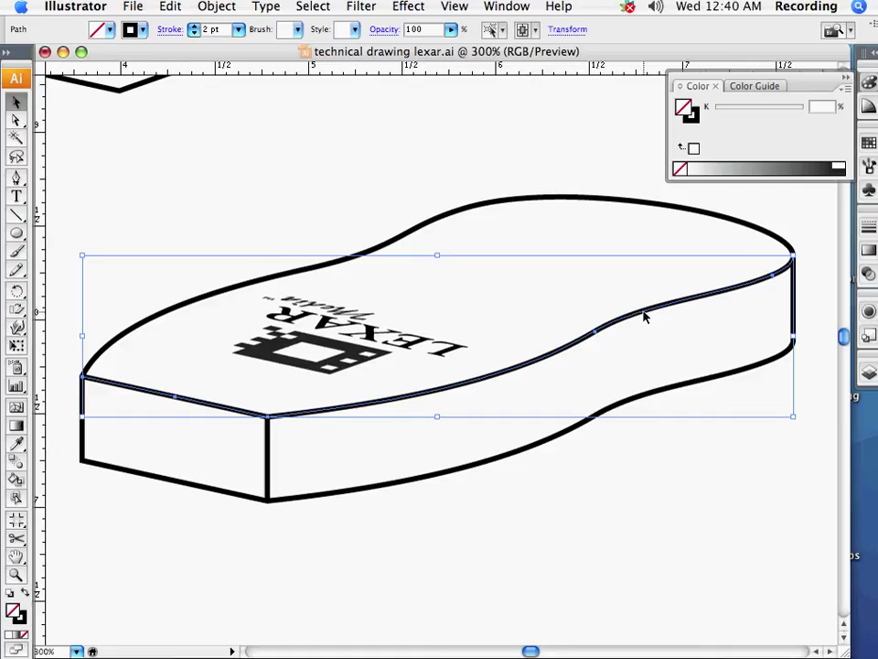
pyautogui.moveTo(643, 321); pyautogui.dragTo(643, 358)
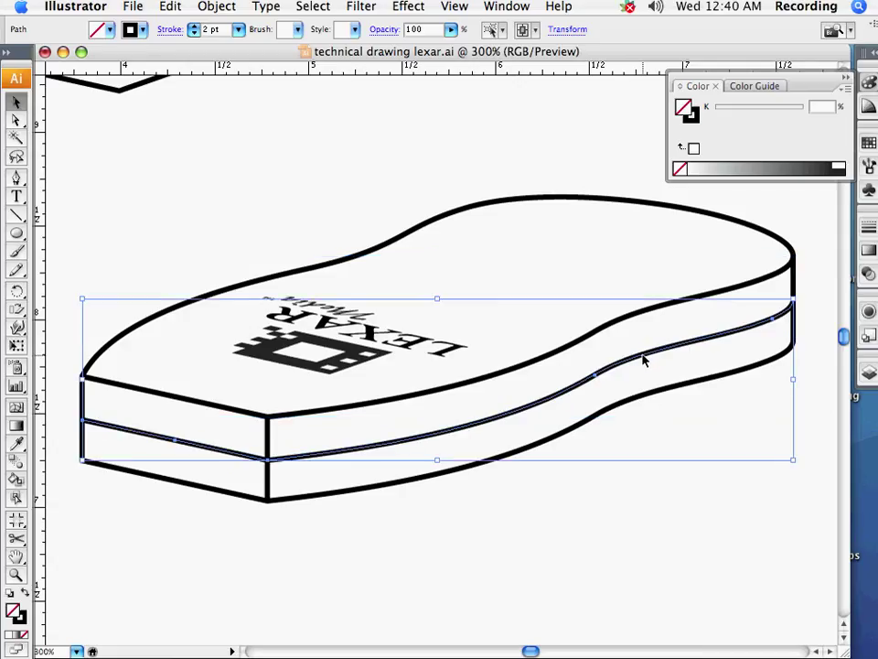
pyautogui.click(195, 34)
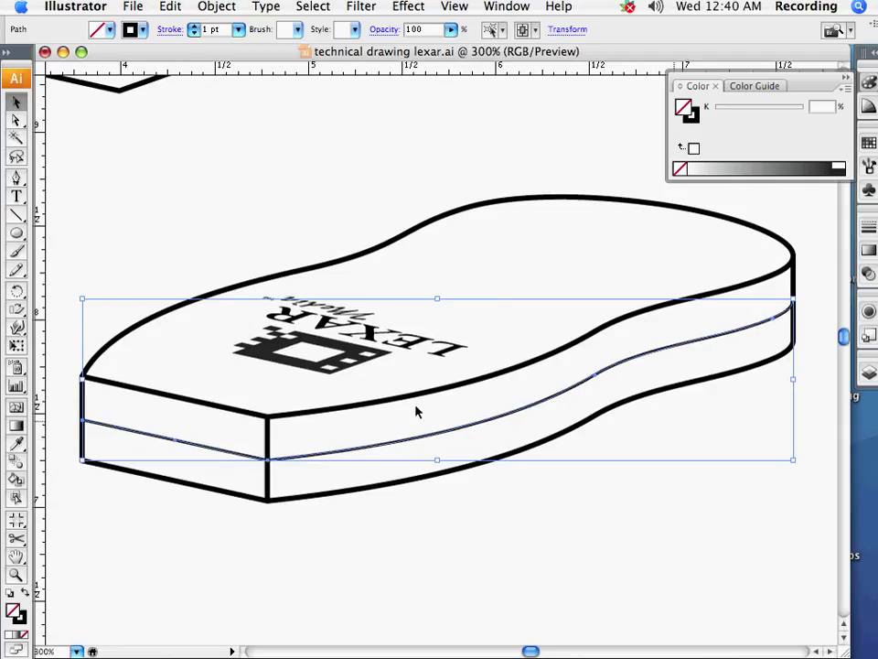
pyautogui.click(644, 541)
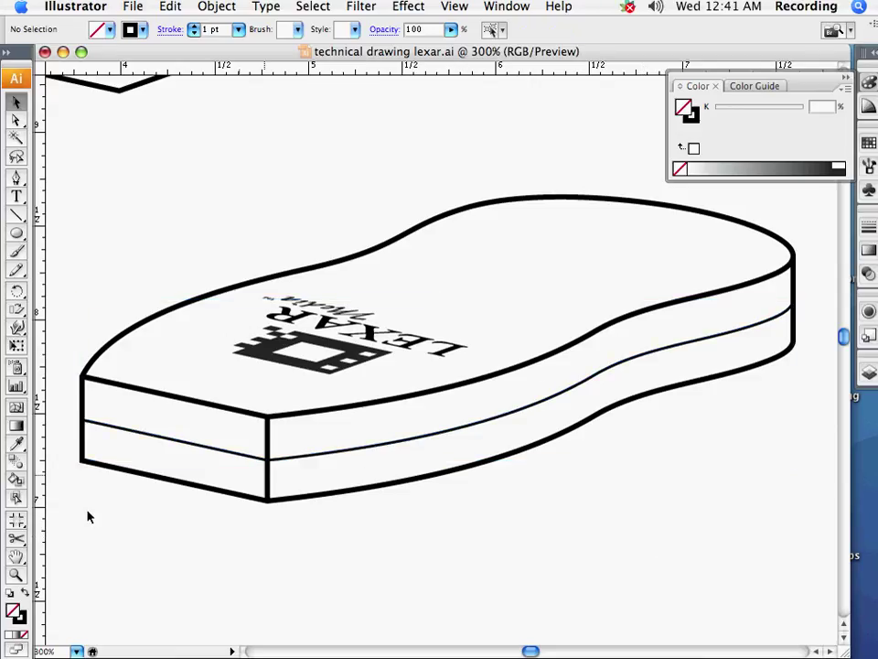
# Step: Zoom in on the connector diamond and Alt-drag a copy straight down below the original
pyautogui.press('z')
pyautogui.keyDown('alt'); pyautogui.click(435, 401); pyautogui.keyUp('alt')
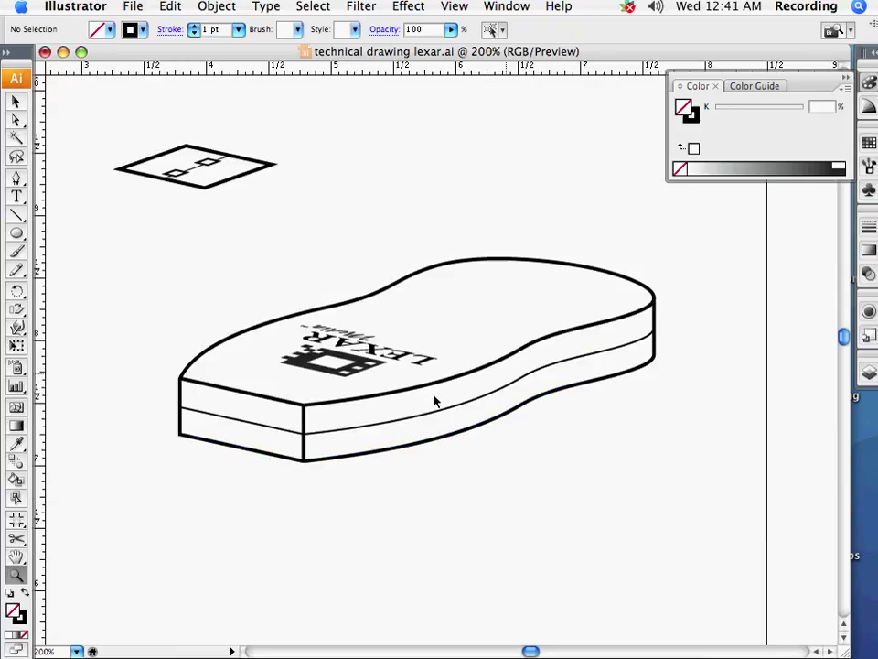
pyautogui.hscroll(-2, 416, 410)
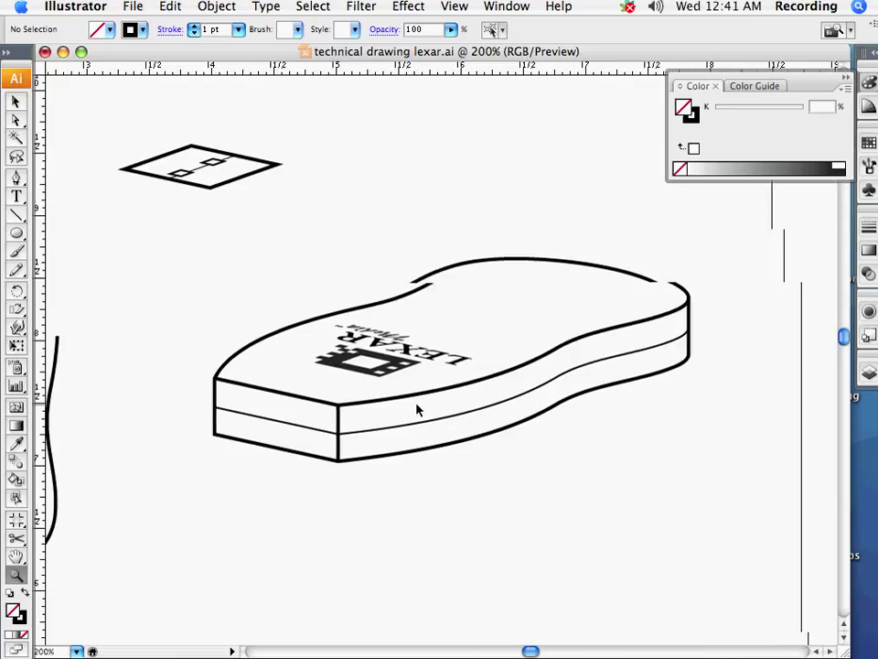
pyautogui.hscroll(-2, 416, 410)
pyautogui.moveTo(151, 120); pyautogui.dragTo(379, 271)
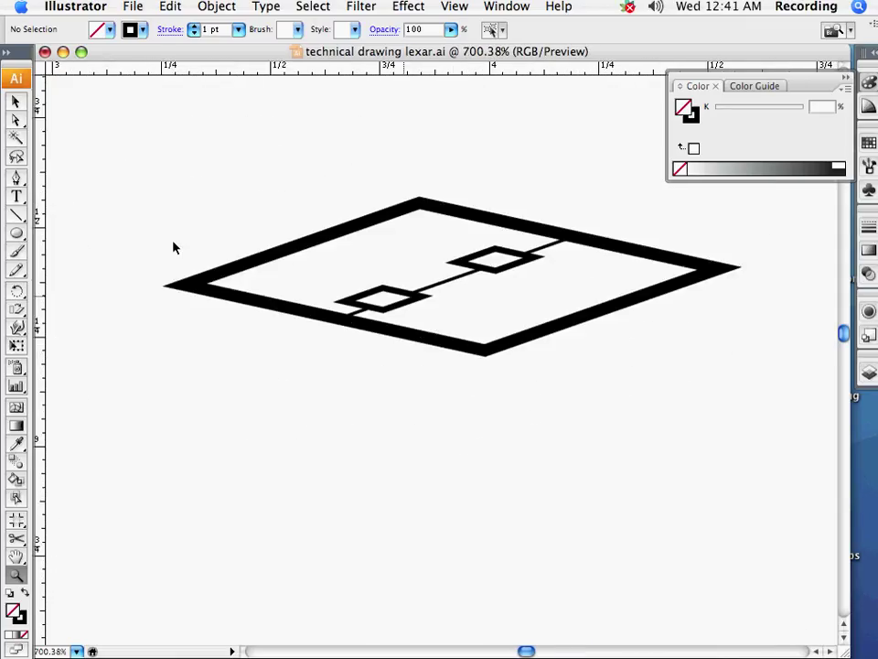
pyautogui.click(17, 104)
pyautogui.click(322, 240)
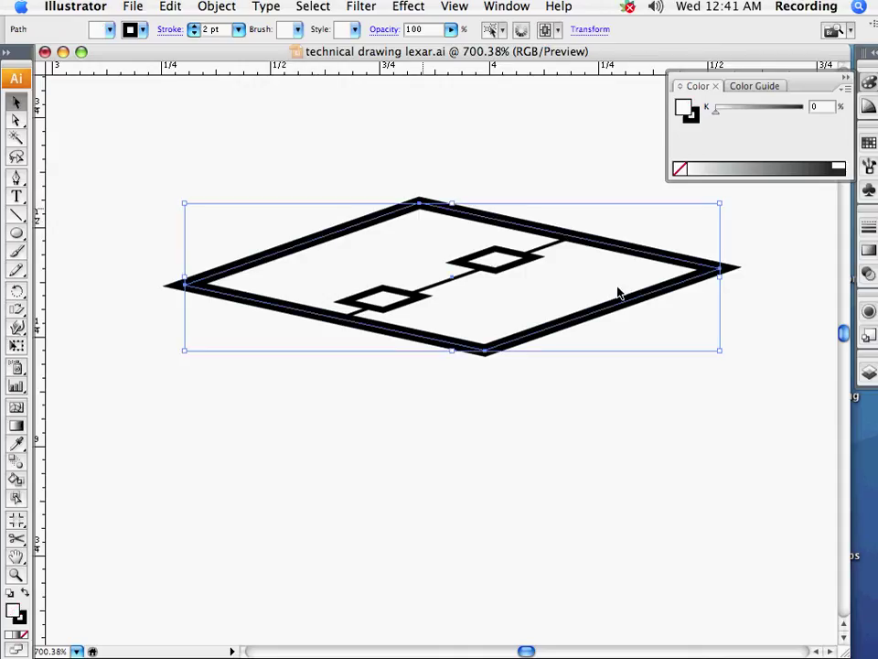
pyautogui.moveTo(349, 239); pyautogui.dragTo(353, 324)
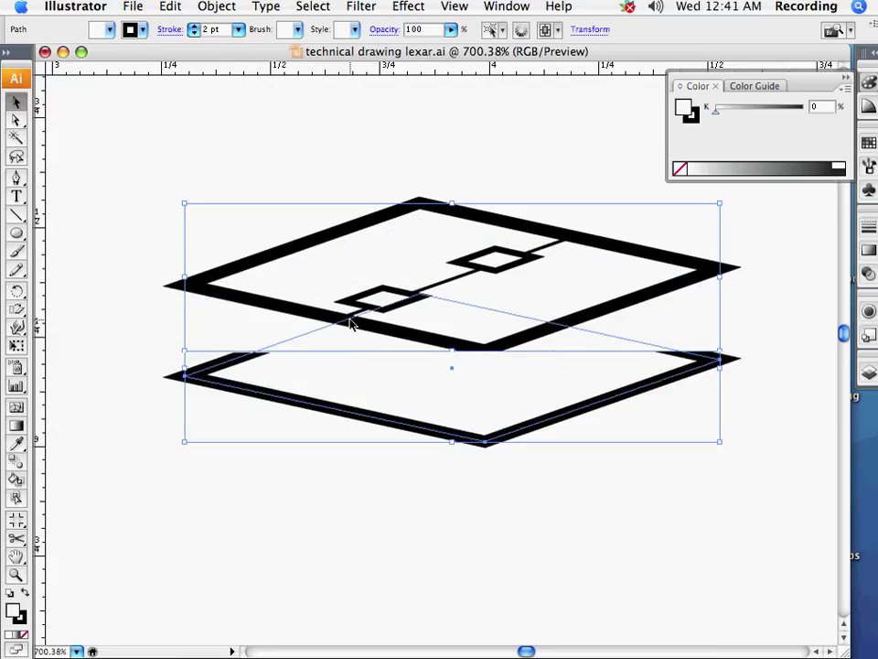
# Step: Cut the lower diamond at its left and right corners with Scissors and delete its back half
pyautogui.click(16, 540)
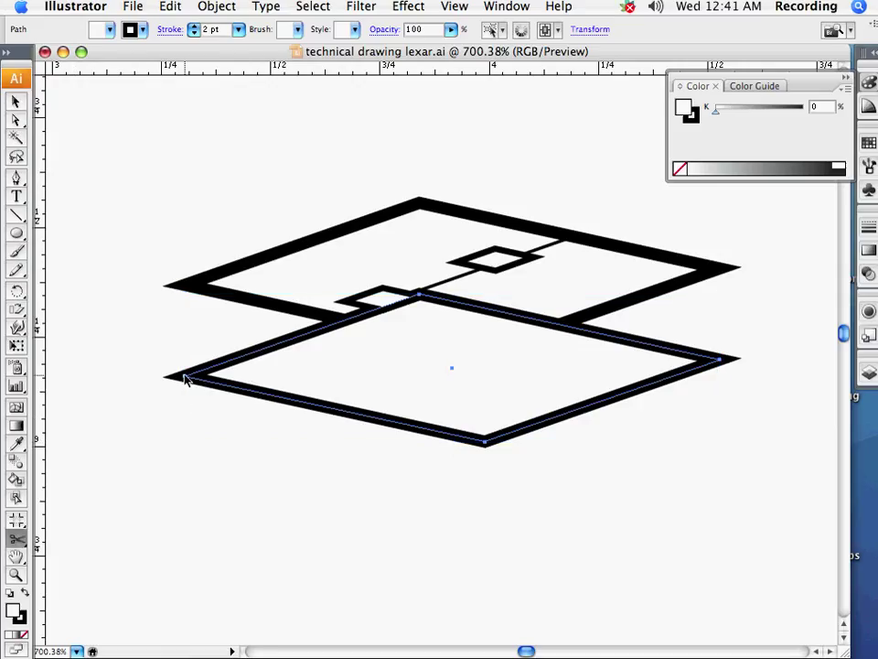
pyautogui.click(184, 375)
pyautogui.click(721, 359)
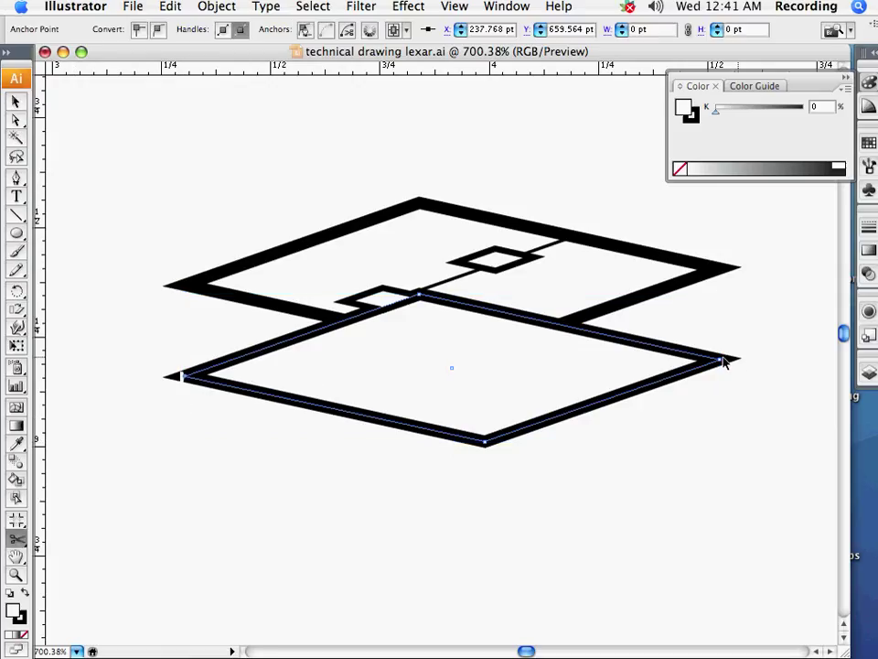
pyautogui.keyDown('super'); pyautogui.click(720, 359); pyautogui.keyUp('super')
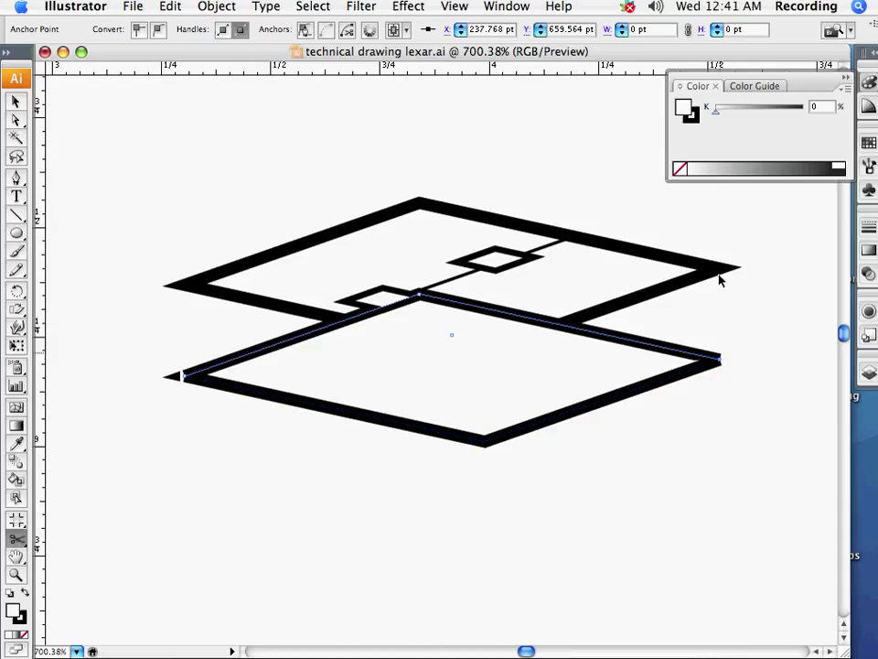
pyautogui.moveTo(720, 280); pyautogui.dragTo(712, 274)
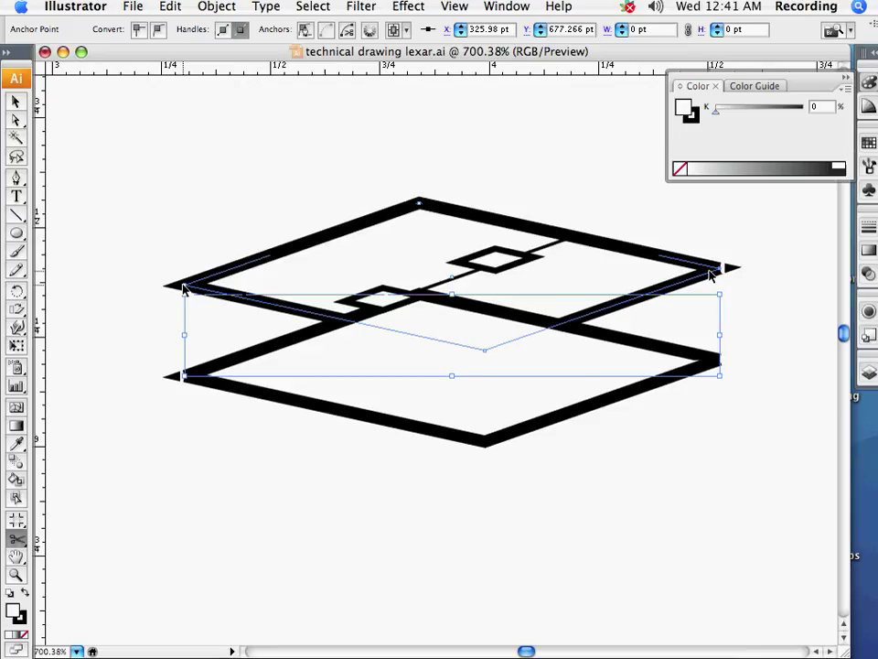
pyautogui.click(183, 289)
pyautogui.press('Return')
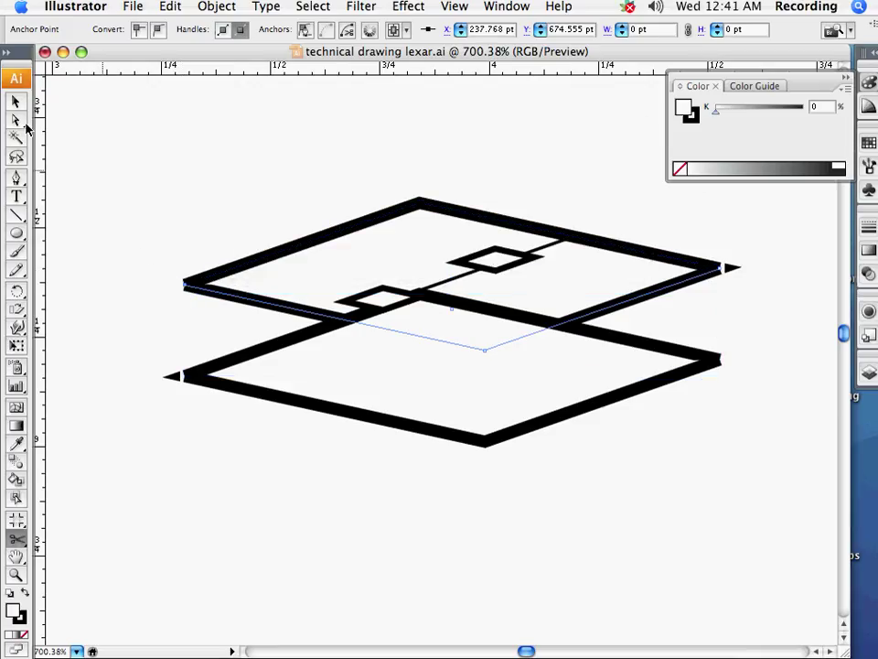
pyautogui.click(16, 100)
pyautogui.click(273, 349)
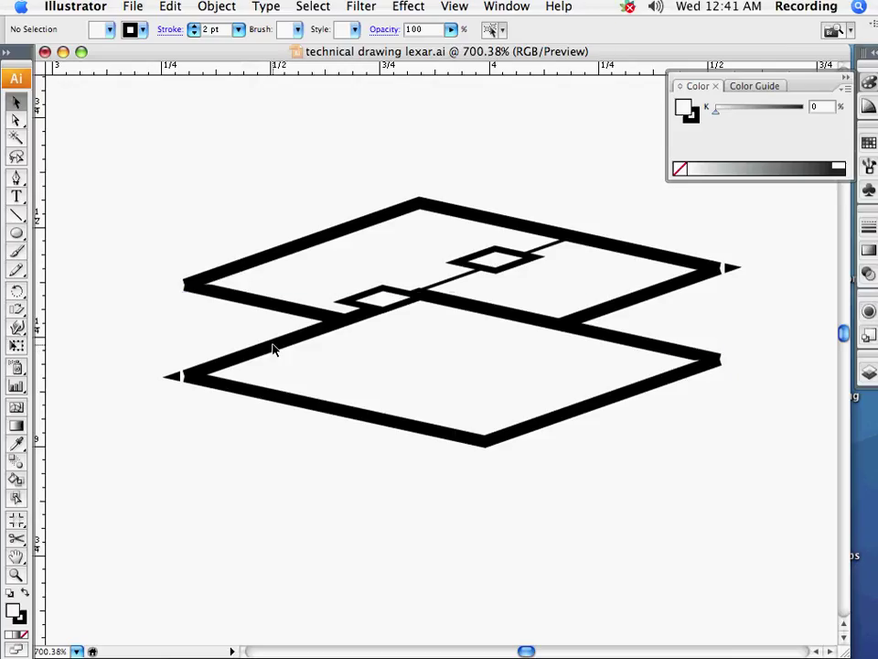
pyautogui.click(324, 393)
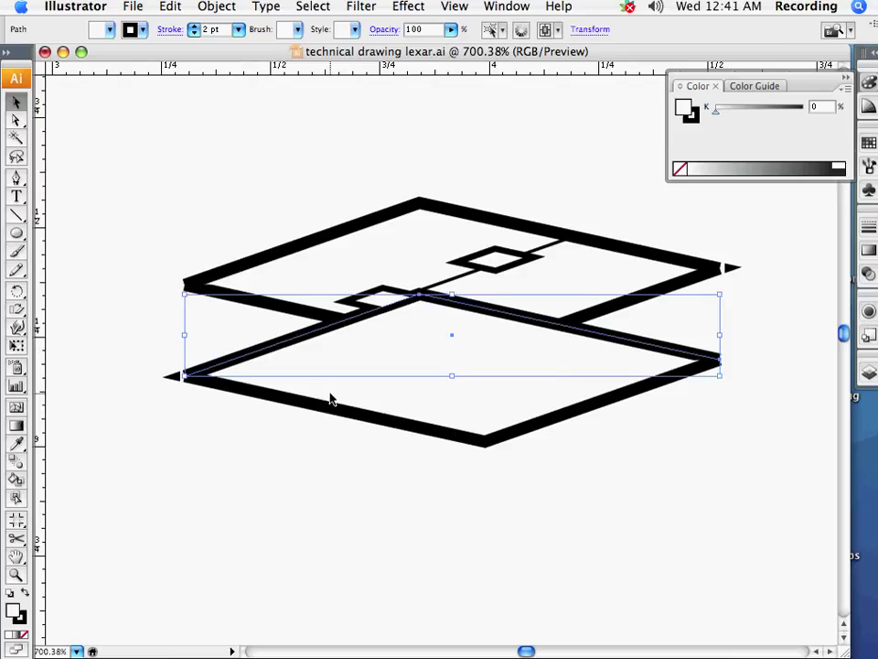
pyautogui.press('Delete')
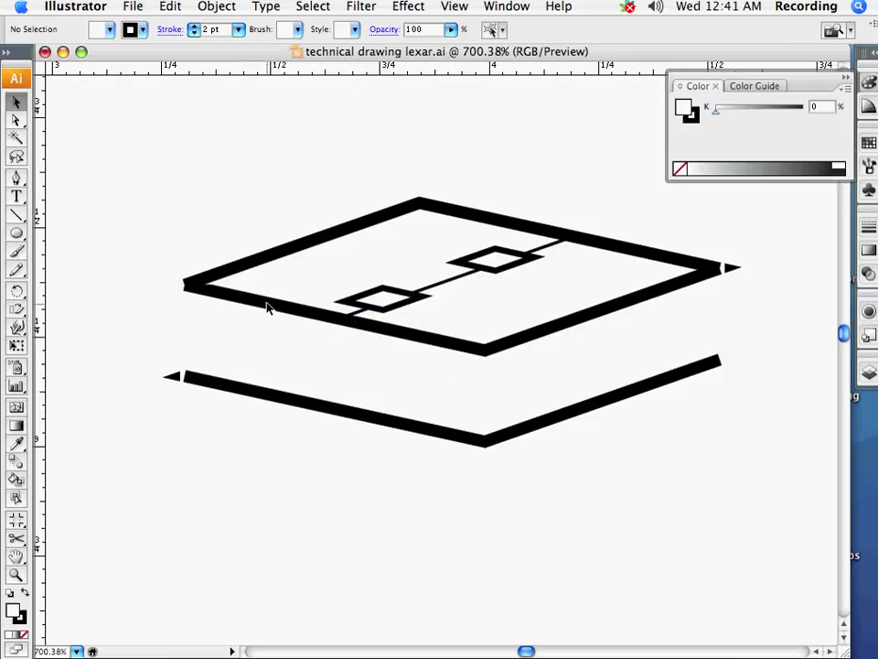
# Step: Hide the top diamond's front edges with Object > Hide > Selection
pyautogui.click(266, 307)
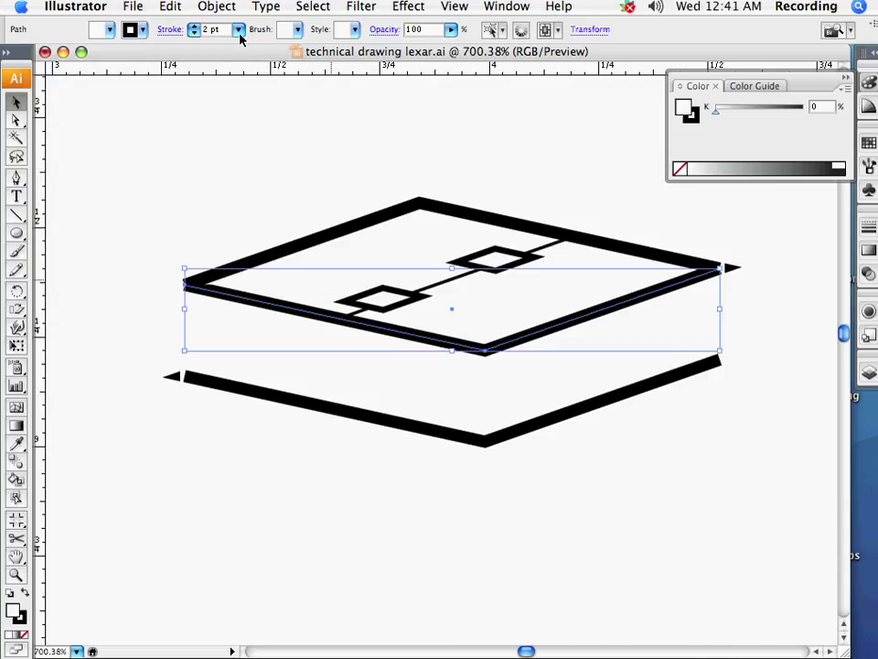
pyautogui.click(216, 6)
pyautogui.moveTo(274, 136)
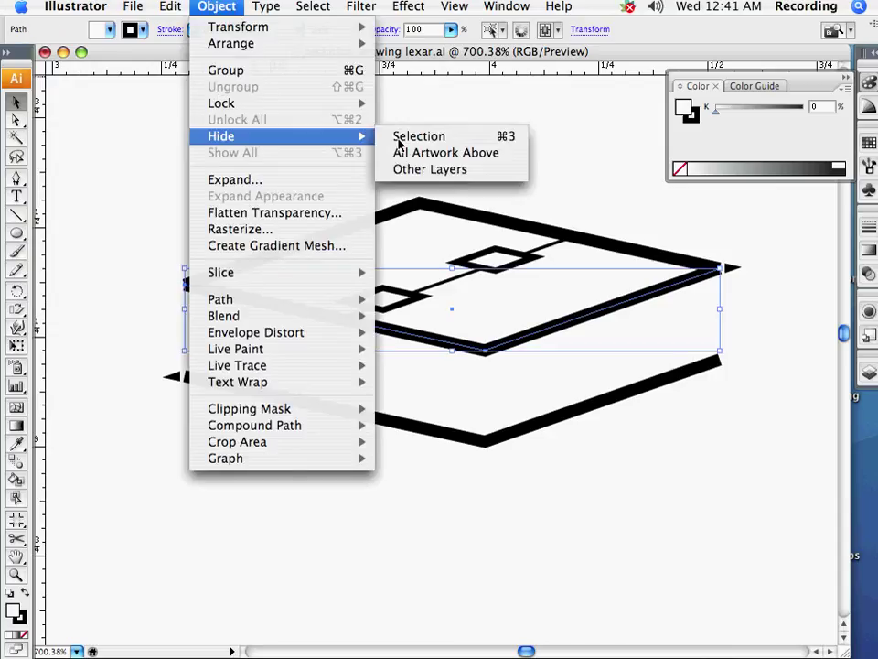
pyautogui.click(399, 137)
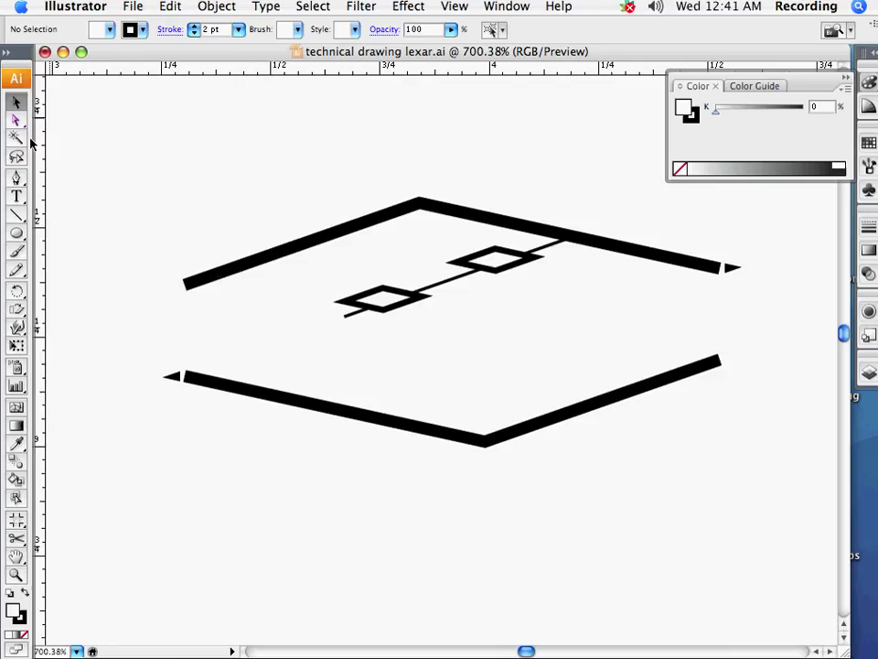
# Step: Join the left ends of both outlines into a vertical side edge
pyautogui.moveTo(148, 261); pyautogui.dragTo(202, 398)
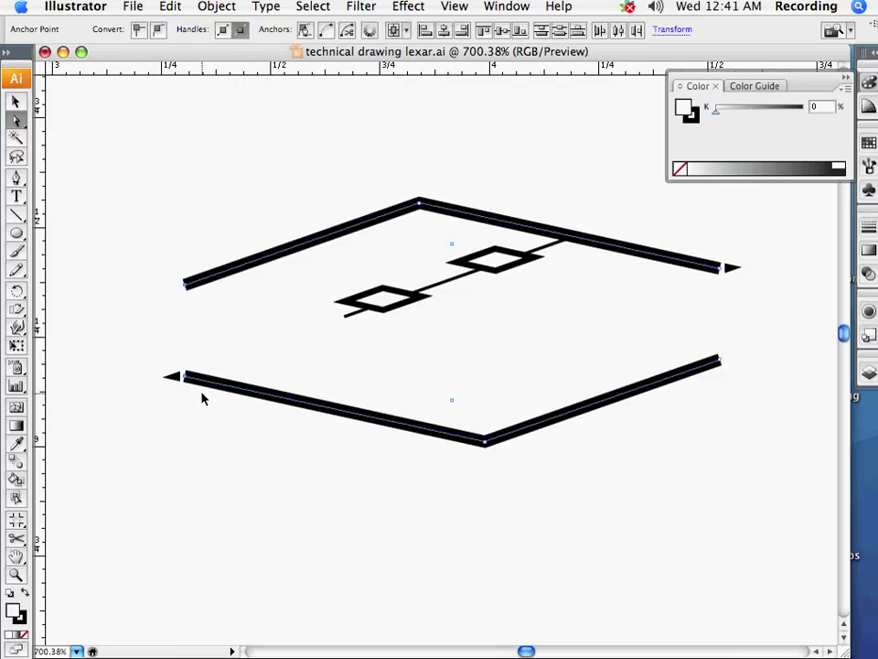
pyautogui.press('super+j')
pyautogui.moveTo(704, 243); pyautogui.dragTo(741, 386)
# Step: Join the right ends to close the box and show the hidden front edges again
pyautogui.press('super+j')
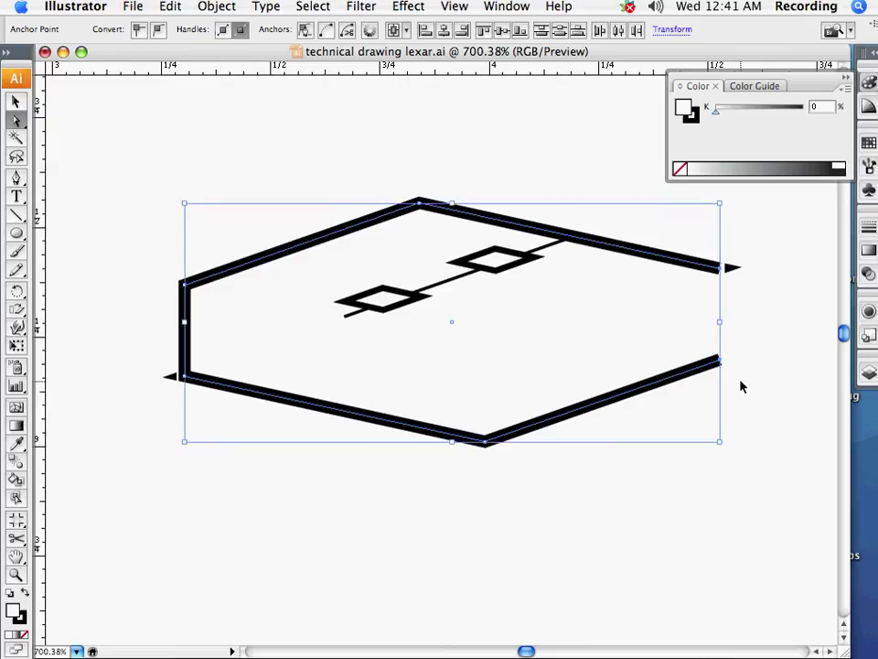
pyautogui.click(217, 7)
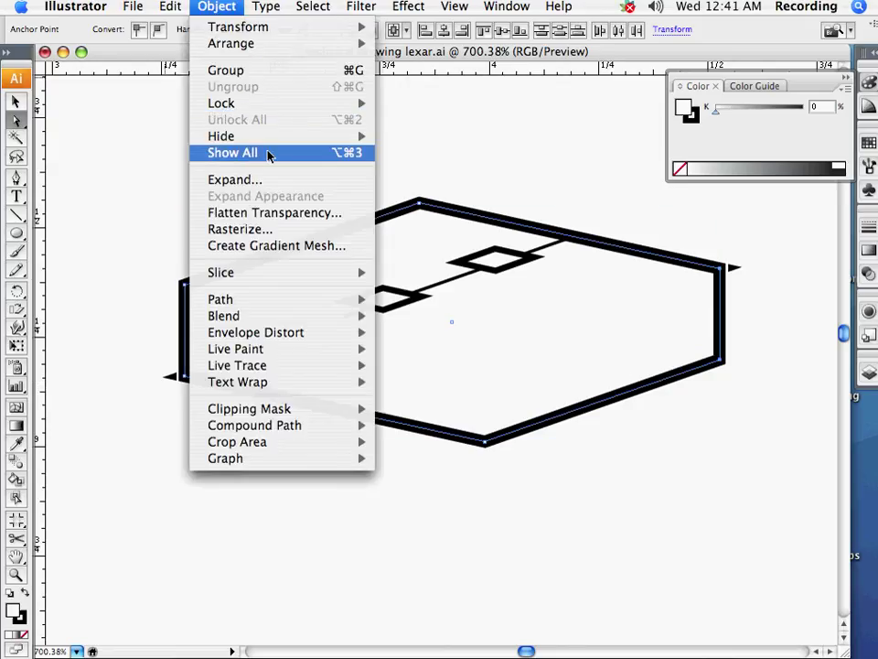
pyautogui.click(270, 156)
# Step: Bring the closed box outline to the front and set its fill to None
pyautogui.click(217, 7)
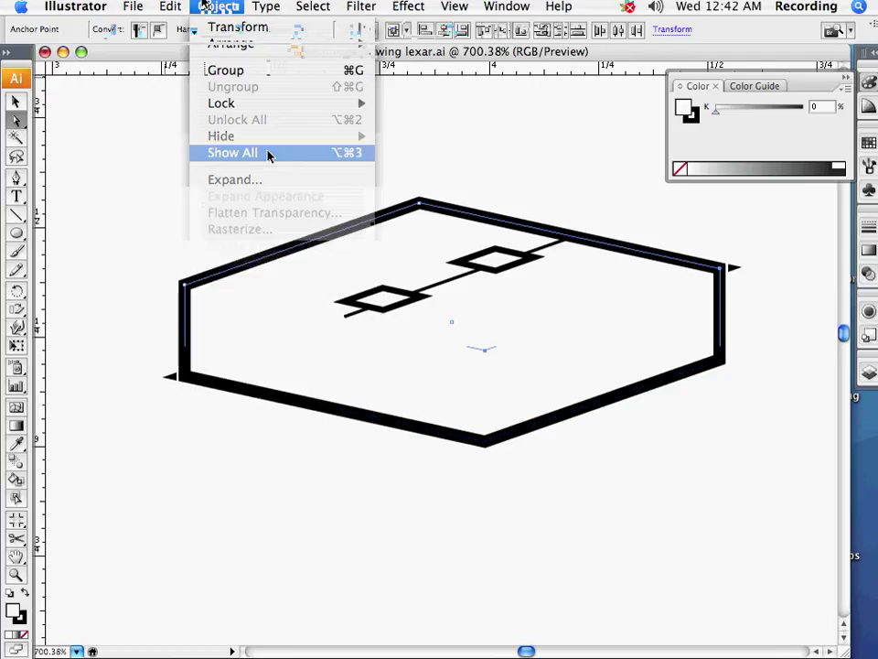
pyautogui.moveTo(348, 44)
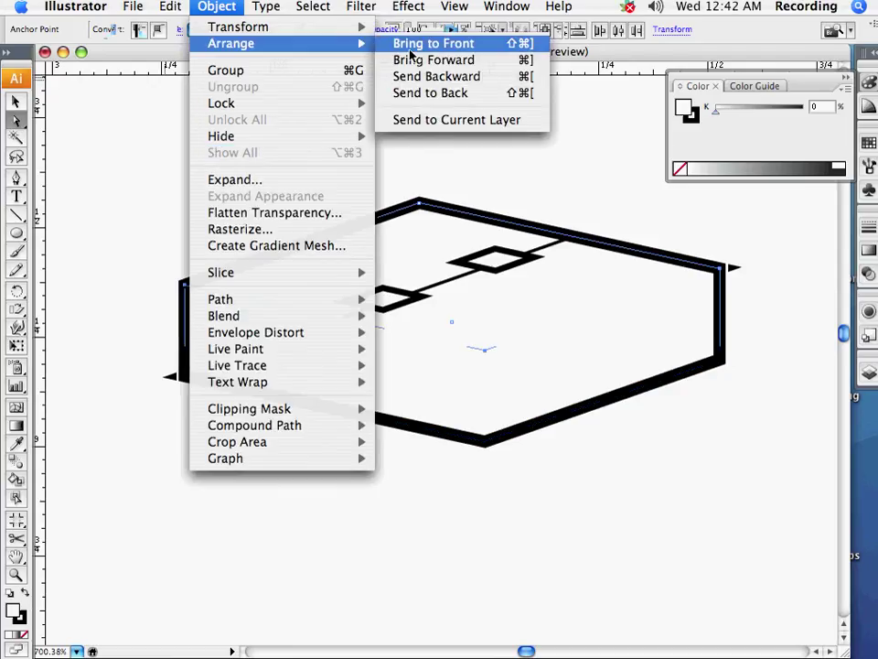
pyautogui.click(415, 48)
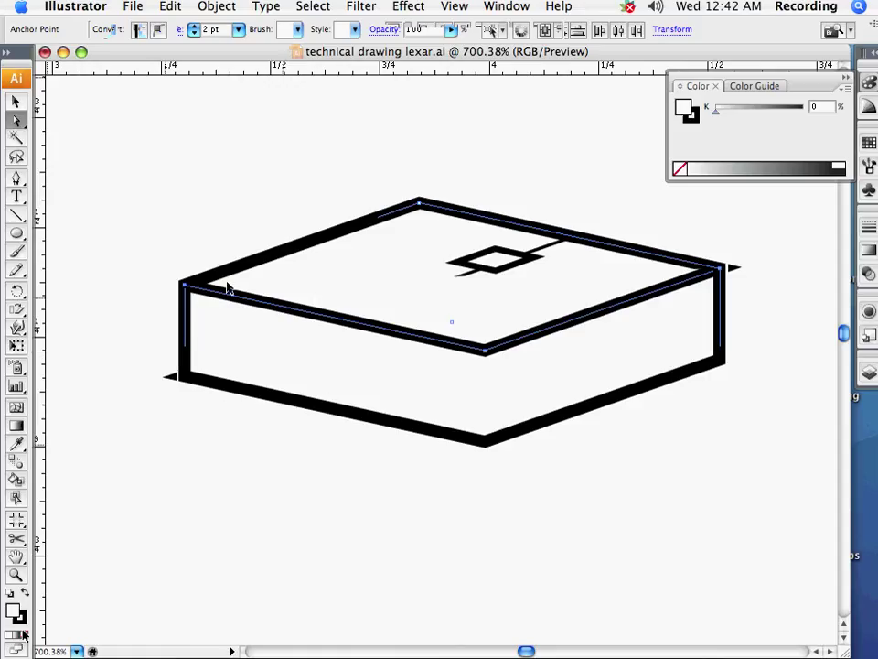
pyautogui.press('x')
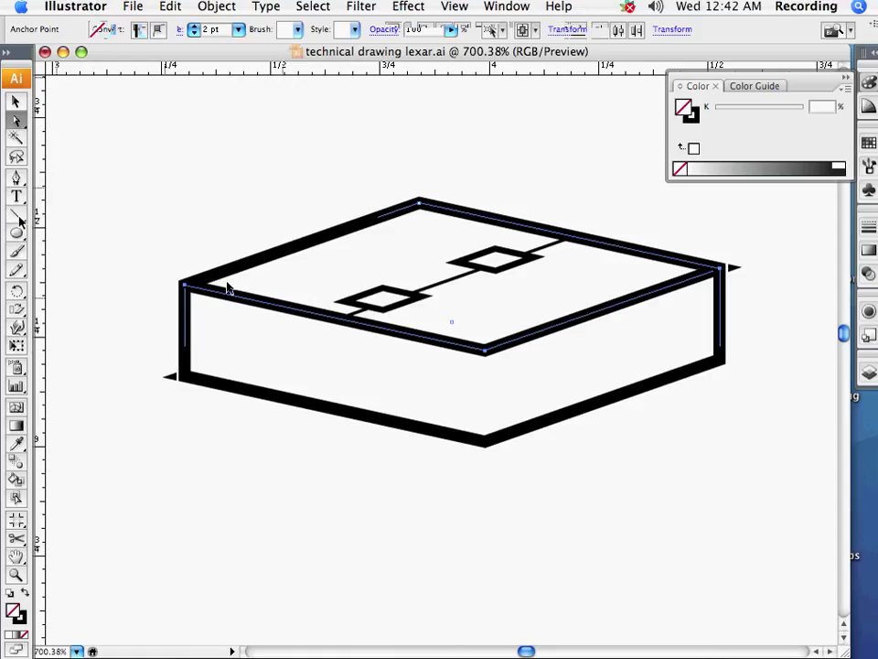
pyautogui.press('\\')
# Step: Draw the connector's vertical front-corner edge and switch to the Rectangle tool
pyautogui.moveTo(486, 353); pyautogui.dragTo(495, 446)
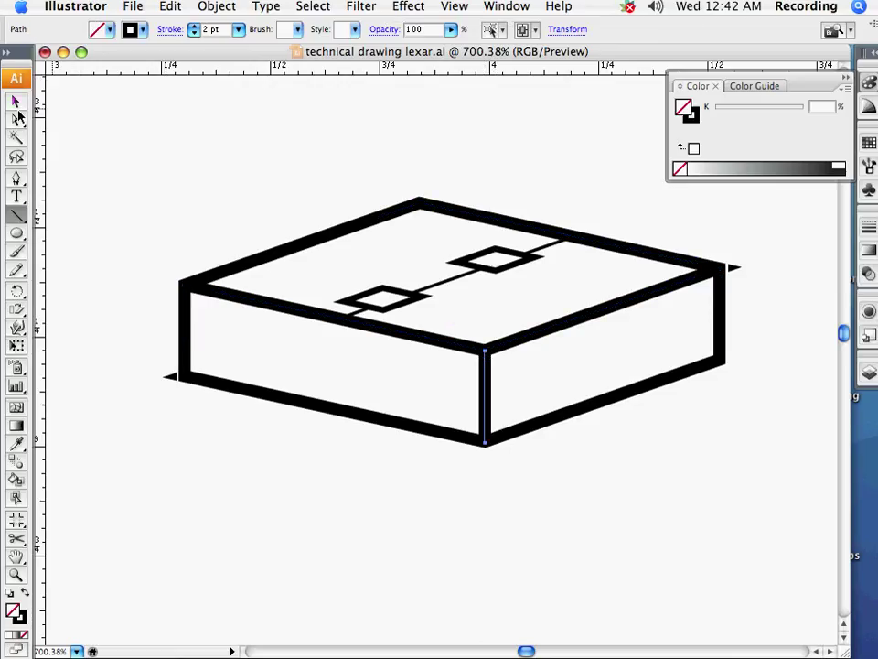
pyautogui.press('v')
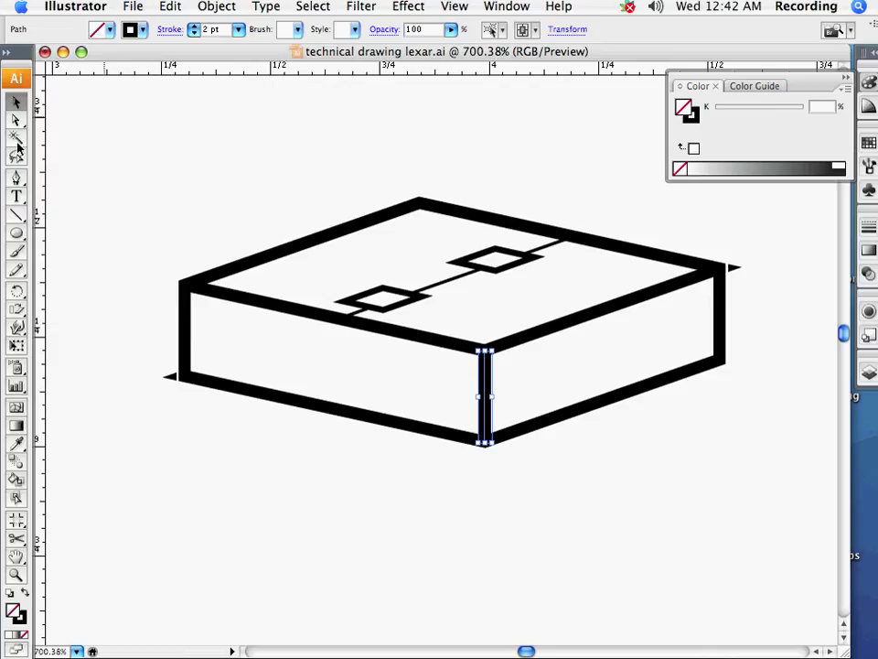
pyautogui.click(17, 215)
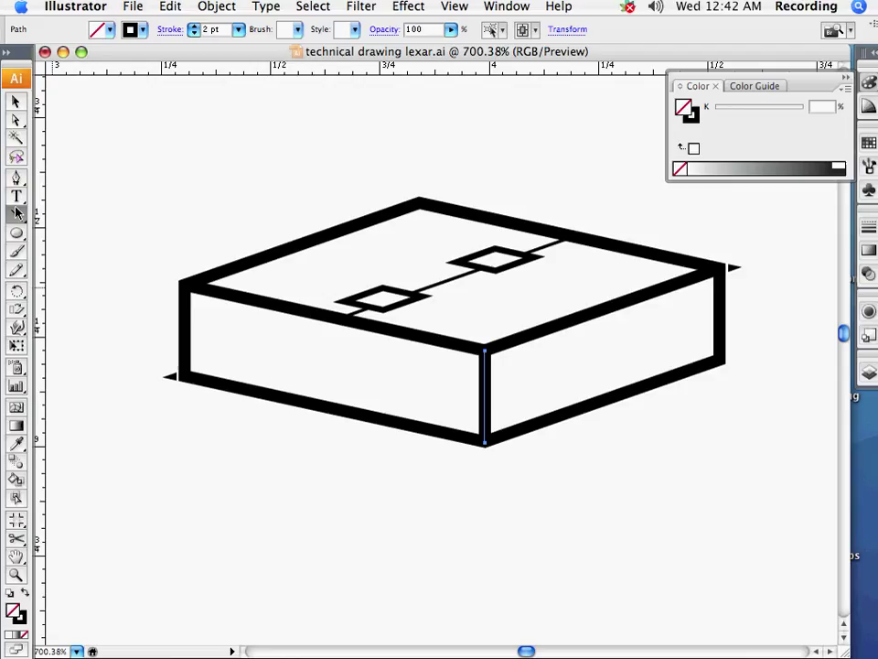
pyautogui.moveTo(16, 236); pyautogui.dragTo(70, 239)
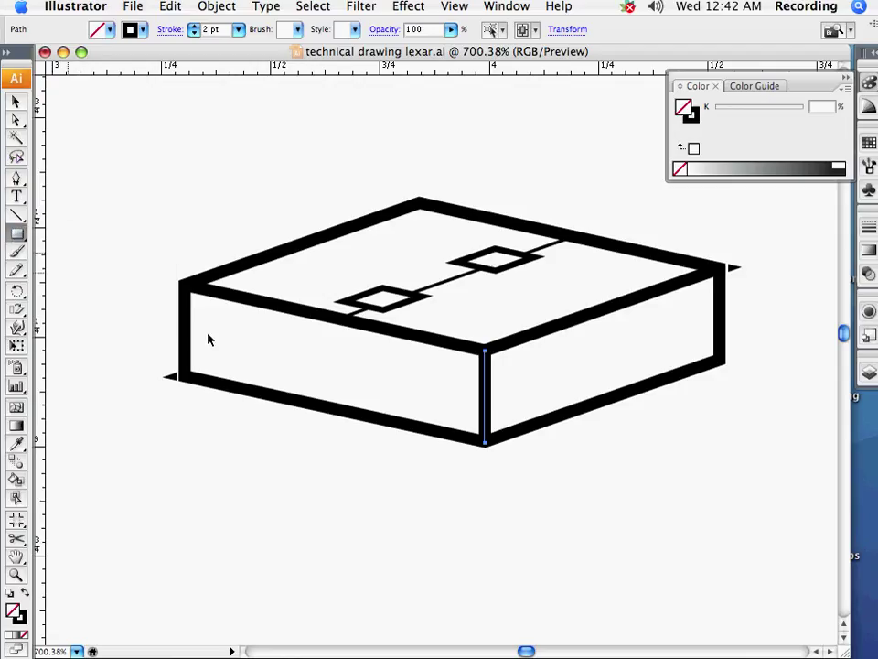
# Step: Draw a rectangle on the connector's front face, slant its right edge down, and set a 1 pt stroke
pyautogui.moveTo(201, 309); pyautogui.dragTo(474, 365)
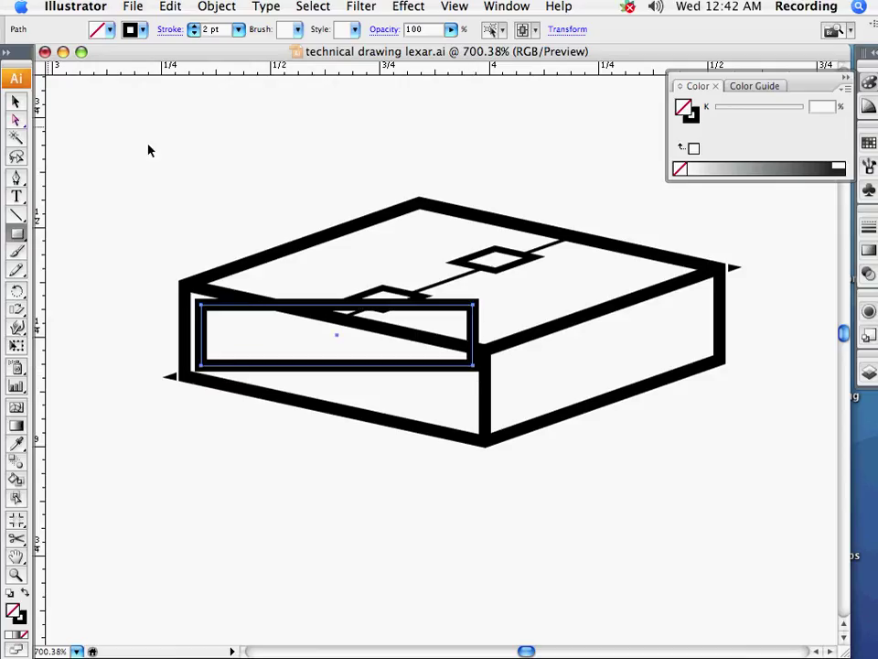
pyautogui.press('a')
pyautogui.click(441, 338)
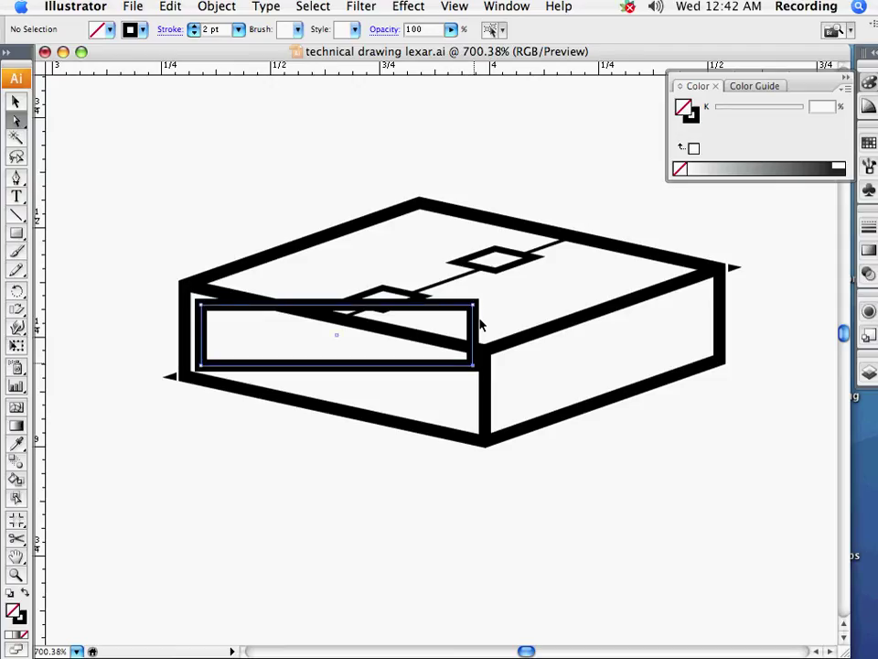
pyautogui.click(473, 317)
pyautogui.moveTo(473, 316); pyautogui.dragTo(472, 364)
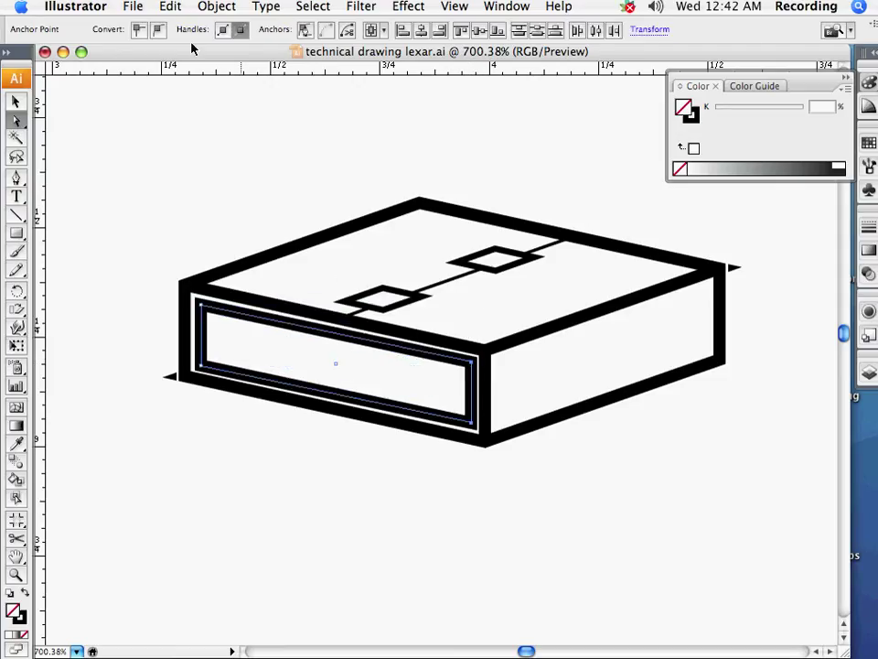
pyautogui.click(15, 103)
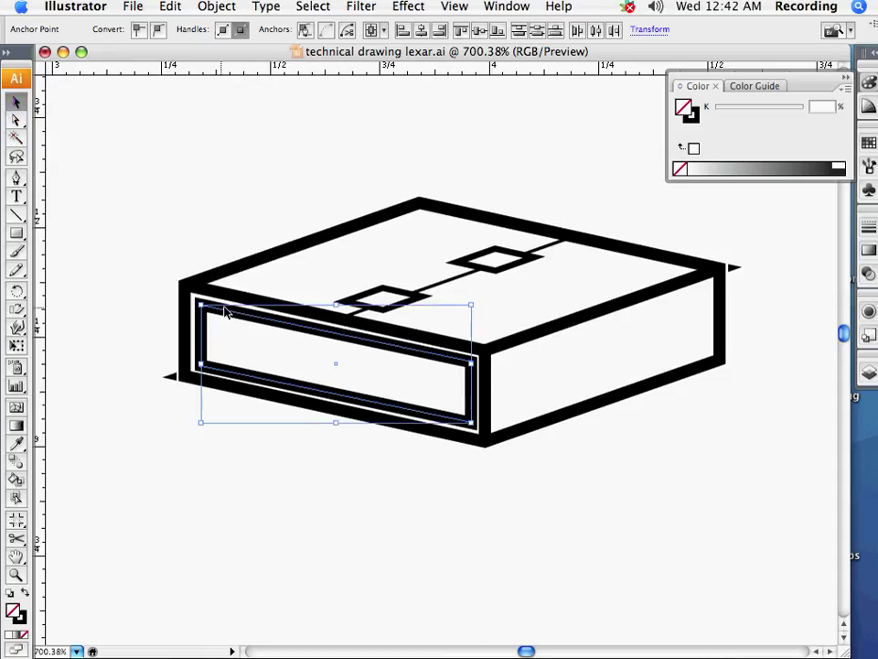
pyautogui.click(224, 314)
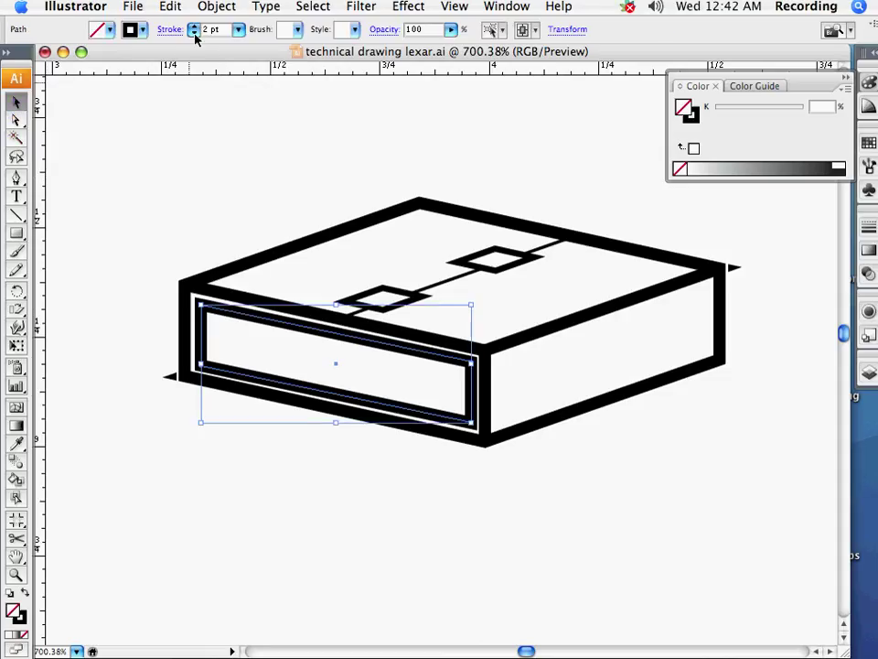
pyautogui.click(265, 311)
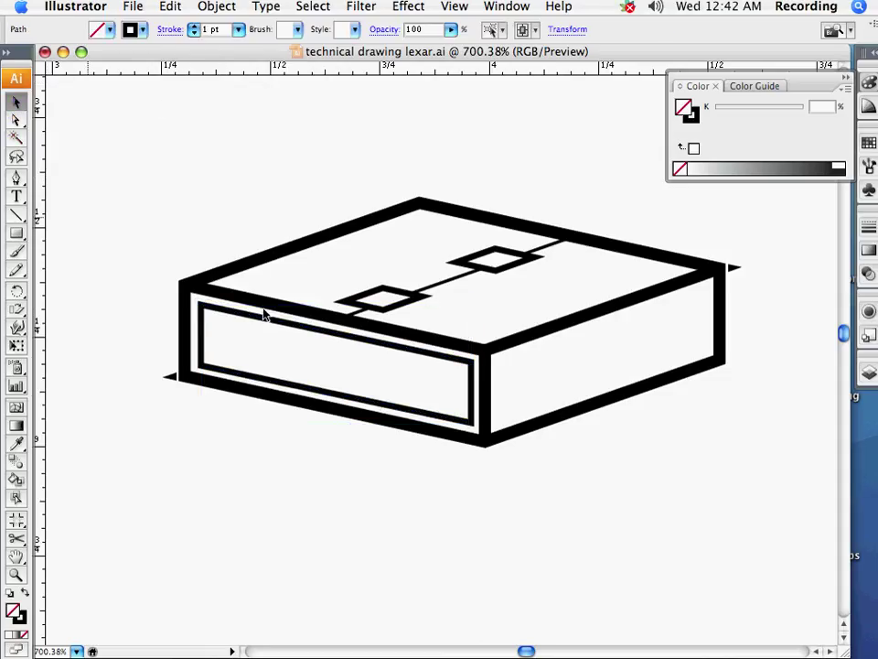
# Step: Select the diagonal line inside the opening and pick its endpoint for trimming
pyautogui.click(461, 279)
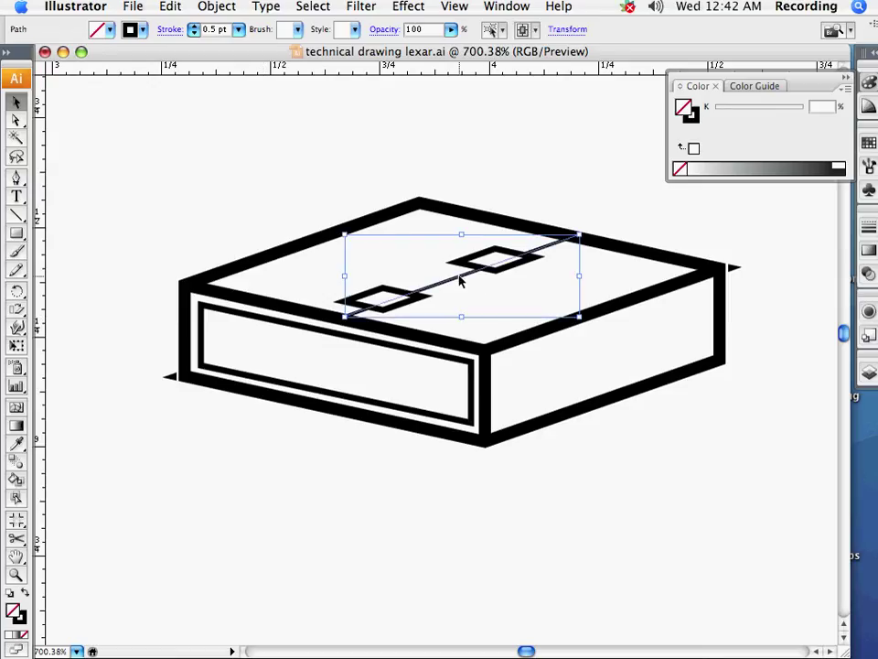
pyautogui.click(314, 328)
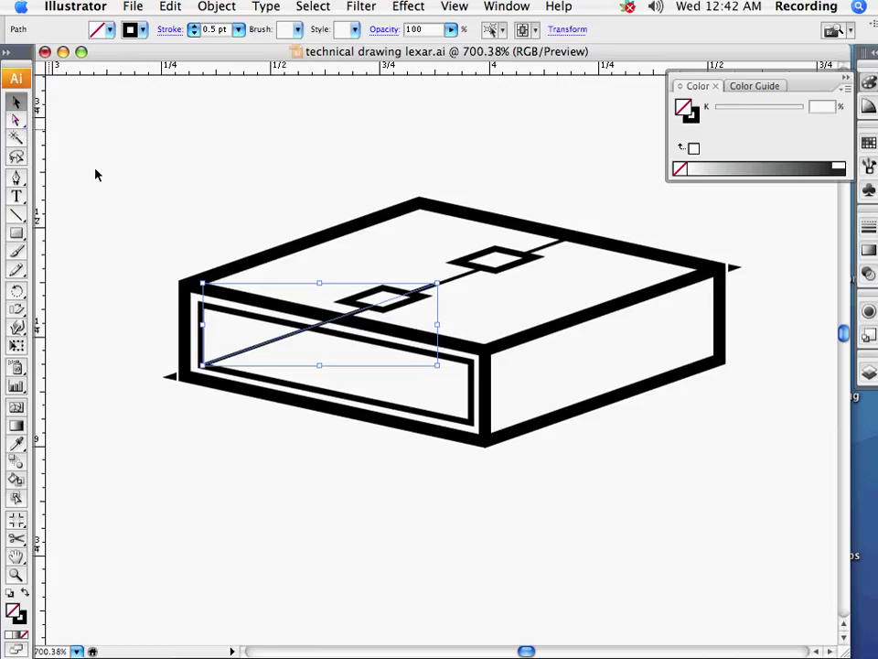
pyautogui.press('a')
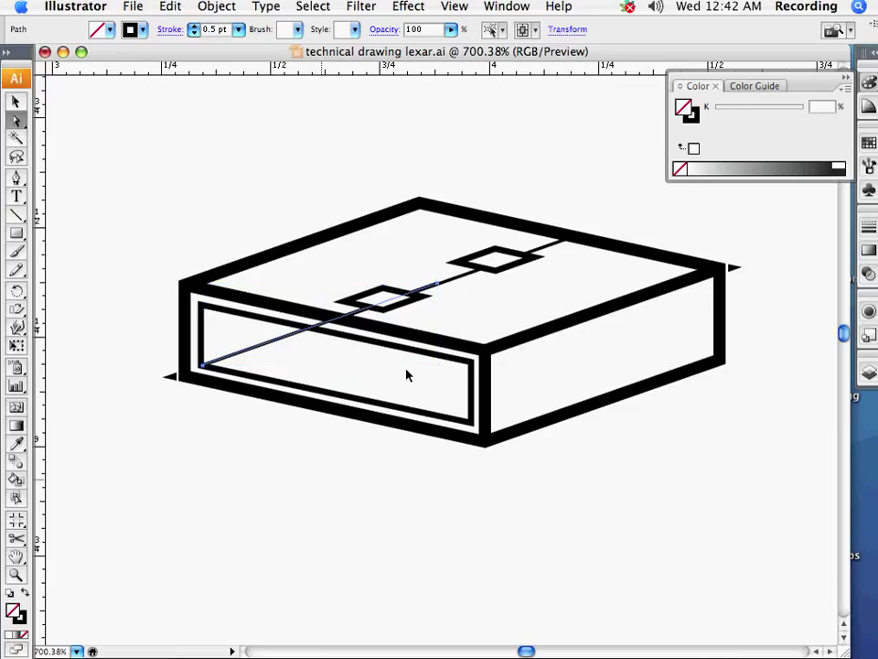
pyautogui.click(430, 306)
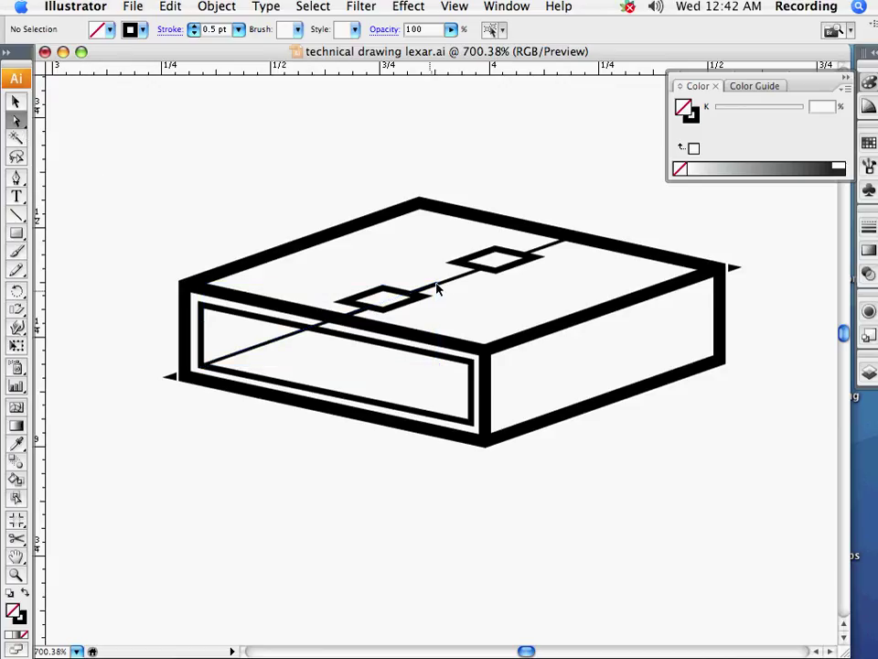
pyautogui.click(293, 337)
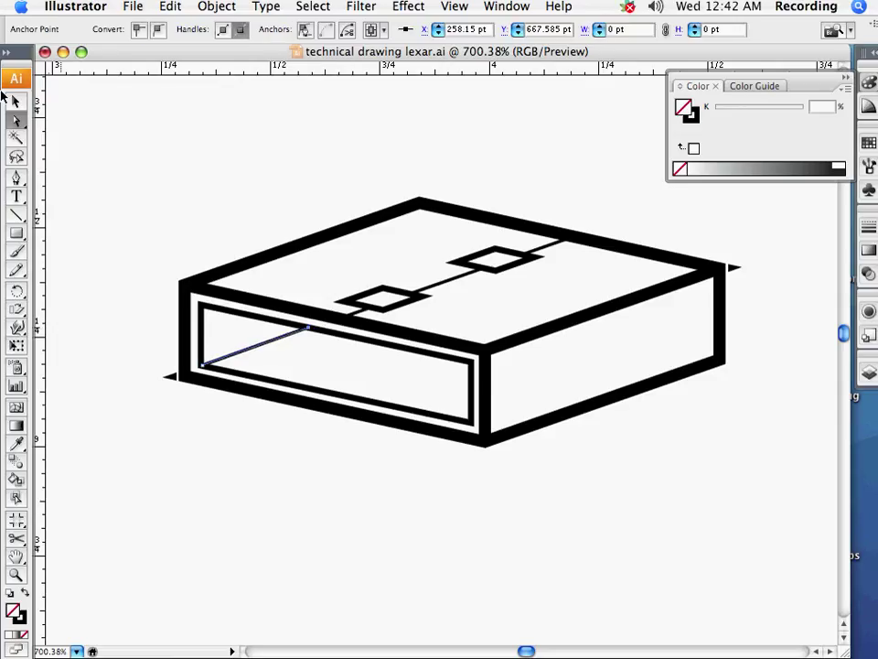
pyautogui.press('v')
pyautogui.click(18, 573)
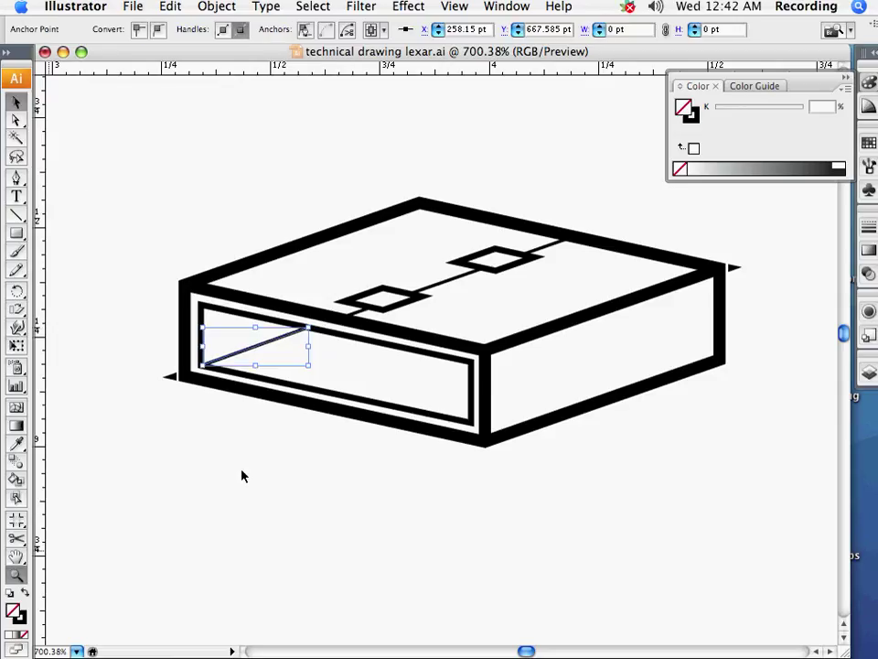
# Step: Move the whole connector down onto the large drive's narrow end
pyautogui.keyDown('alt'); pyautogui.click(586, 310); pyautogui.keyUp('alt')
pyautogui.keyDown('alt'); pyautogui.click(324, 383); pyautogui.keyUp('alt')
pyautogui.scroll(-1, 53, 122)
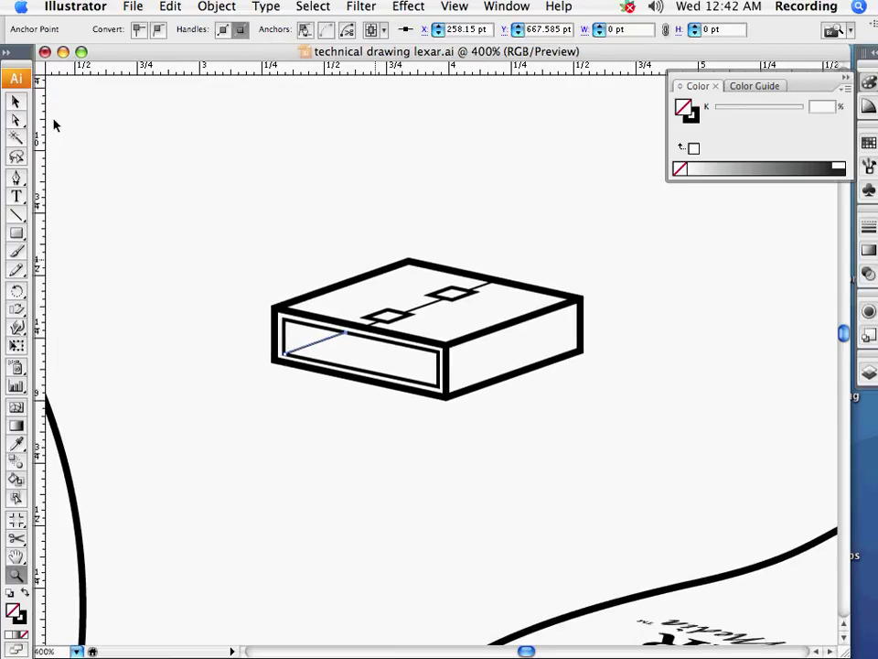
pyautogui.press('v')
pyautogui.moveTo(203, 204); pyautogui.dragTo(663, 456)
pyautogui.scroll(-5, 663, 457)
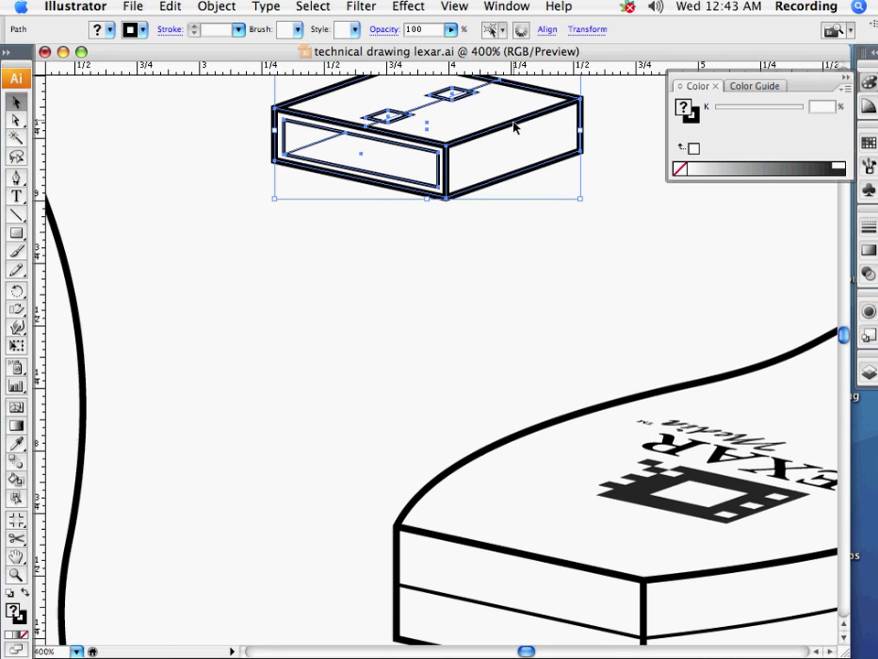
pyautogui.moveTo(515, 128)
pyautogui.mouseDown()
pyautogui.moveTo(470, 307)
pyautogui.moveTo(466, 555)
pyautogui.mouseUp()
pyautogui.scroll(-3, 467, 556)
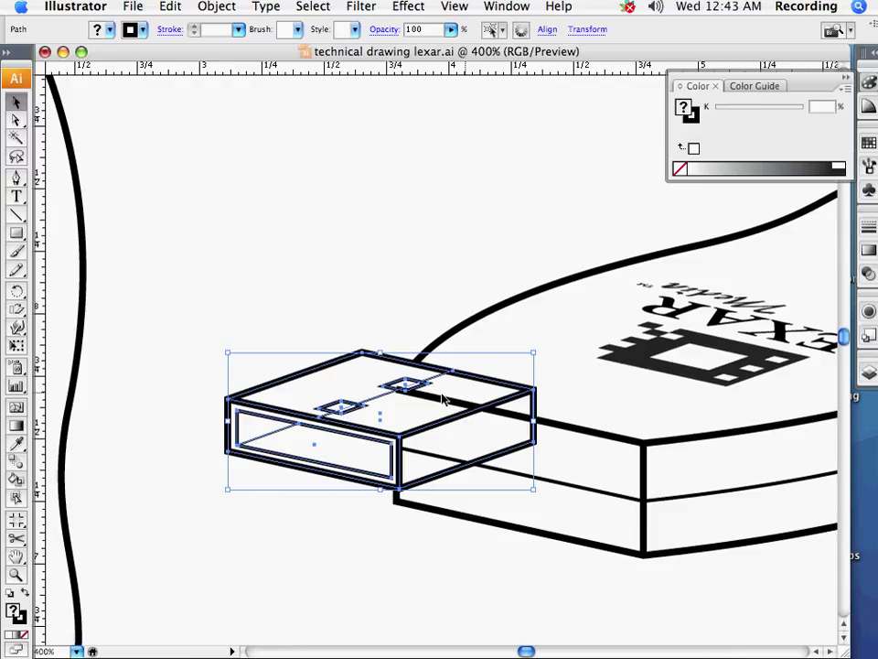
pyautogui.moveTo(440, 439); pyautogui.dragTo(509, 496)
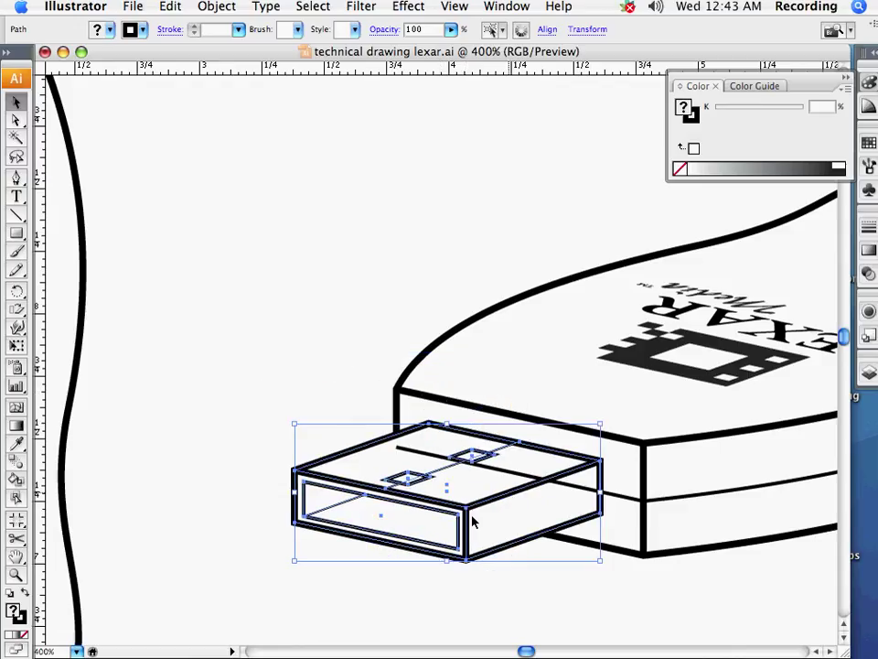
# Step: Select the connector paths with the small top rectangle and bring them to the front
pyautogui.click(231, 524)
pyautogui.click(329, 465)
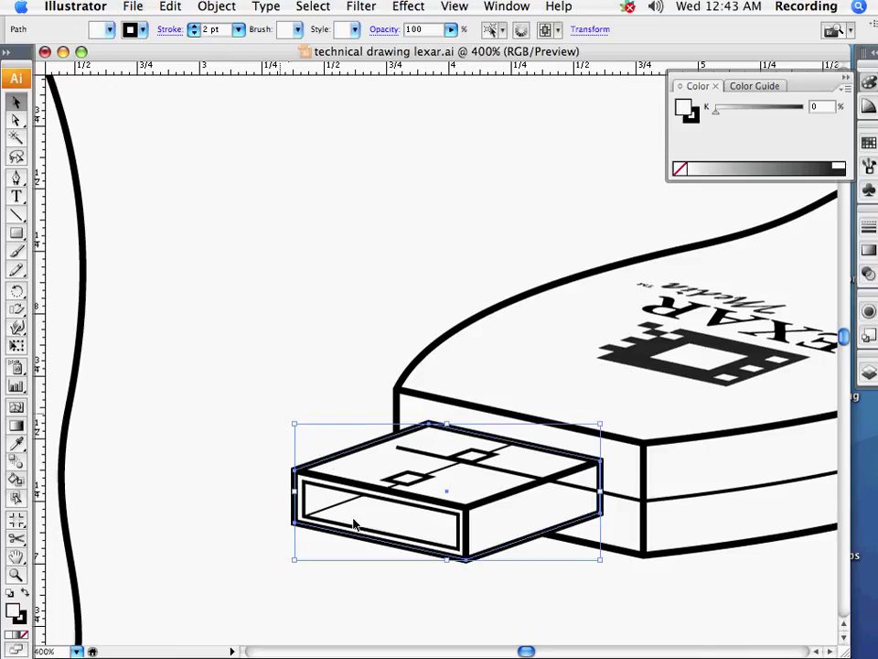
pyautogui.moveTo(250, 415); pyautogui.dragTo(391, 569)
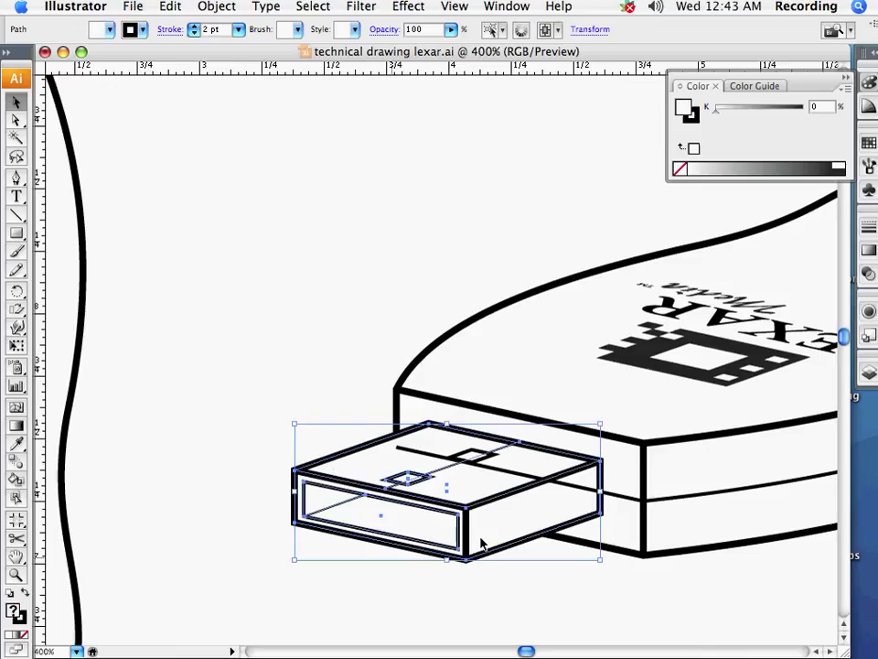
pyautogui.keyDown('shift'); pyautogui.click(474, 453); pyautogui.keyUp('shift')
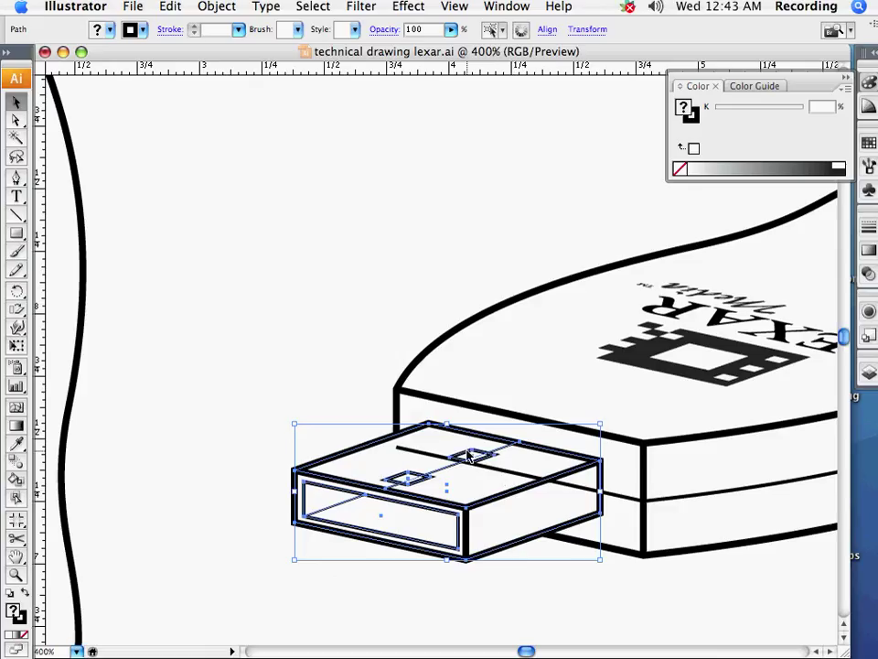
pyautogui.click(216, 6)
pyautogui.moveTo(230, 41)
pyautogui.click(390, 41)
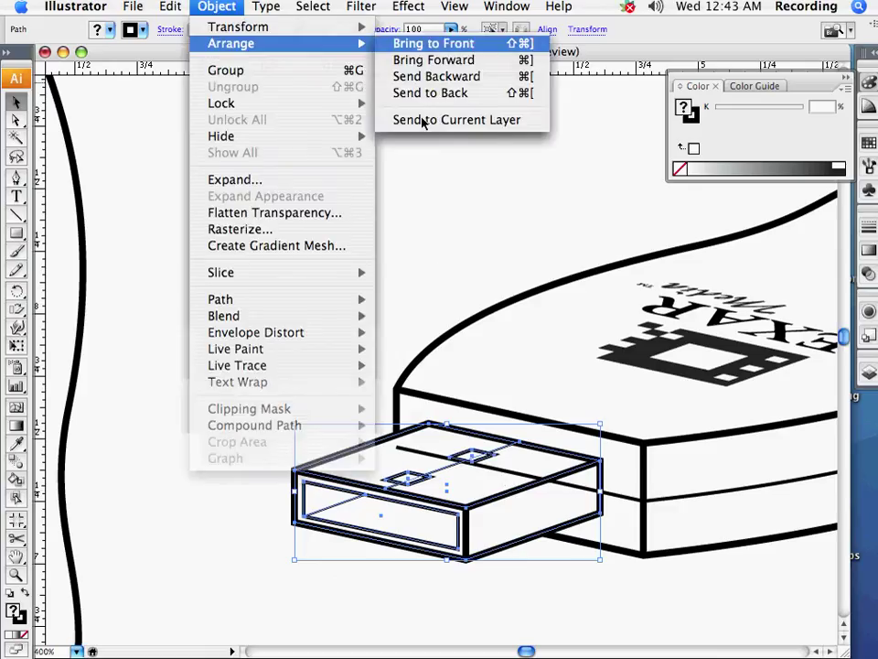
pyautogui.click(298, 393)
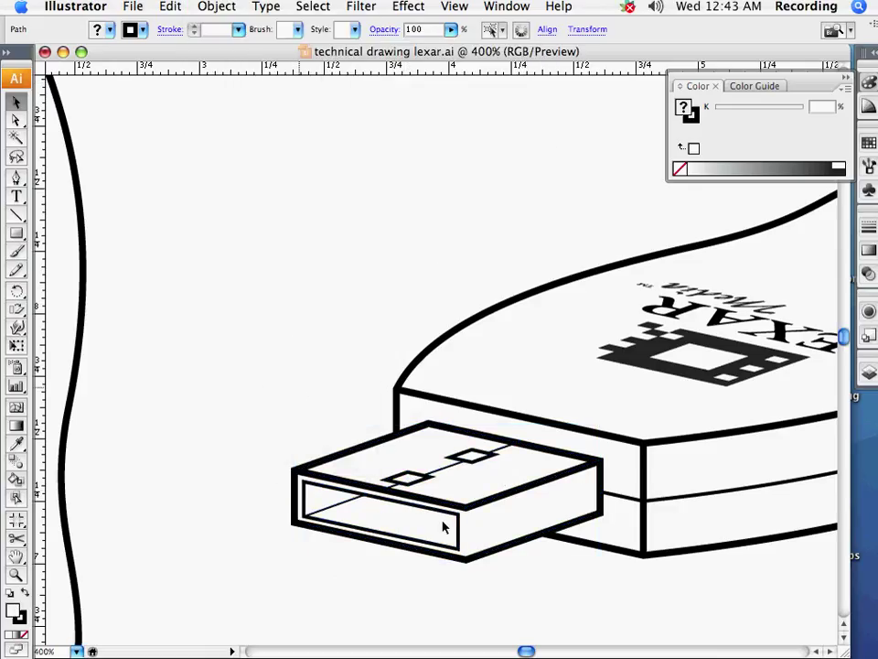
pyautogui.click(408, 6)
pyautogui.click(462, 26)
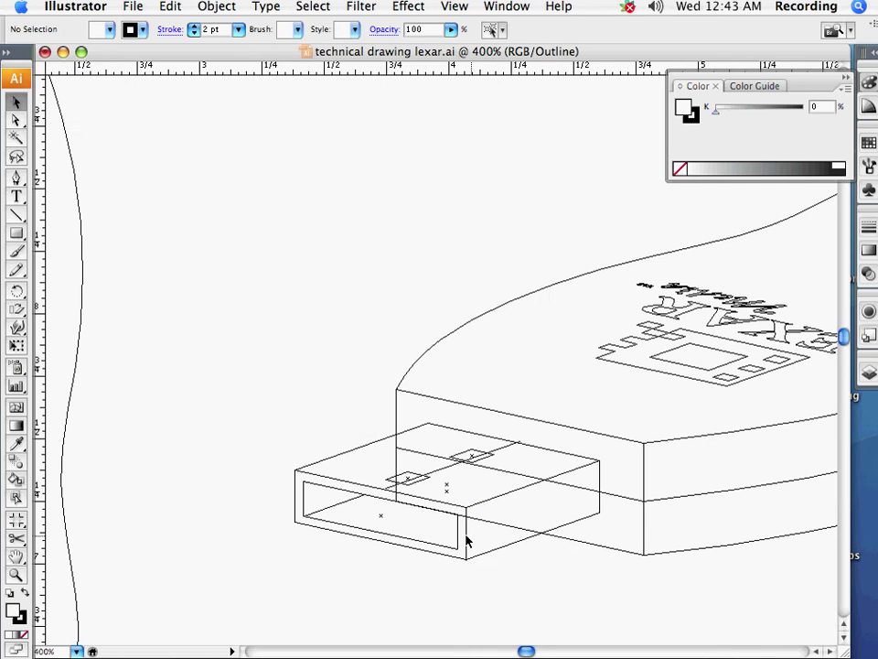
pyautogui.click(467, 537)
pyautogui.click(216, 6)
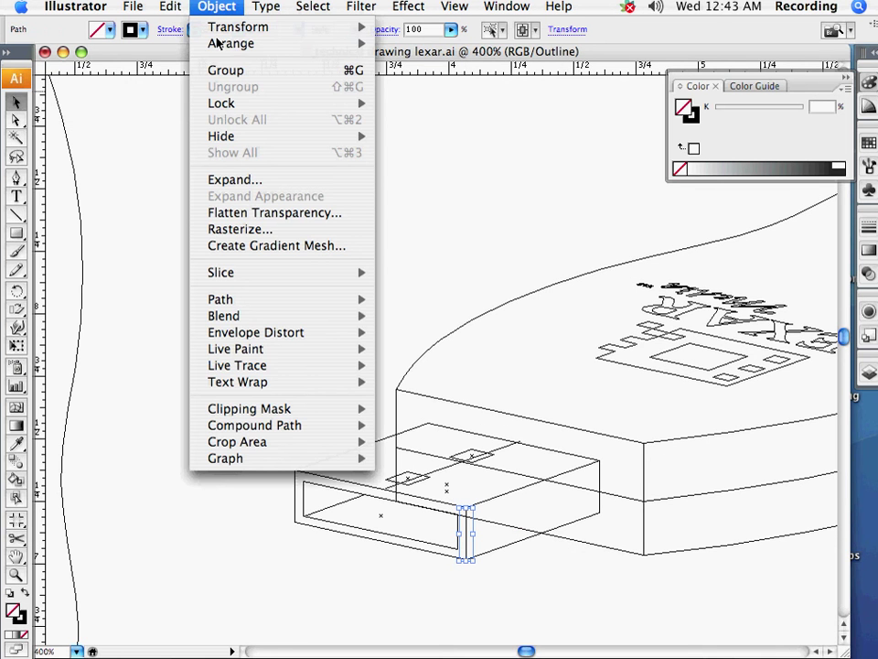
pyautogui.click(451, 20)
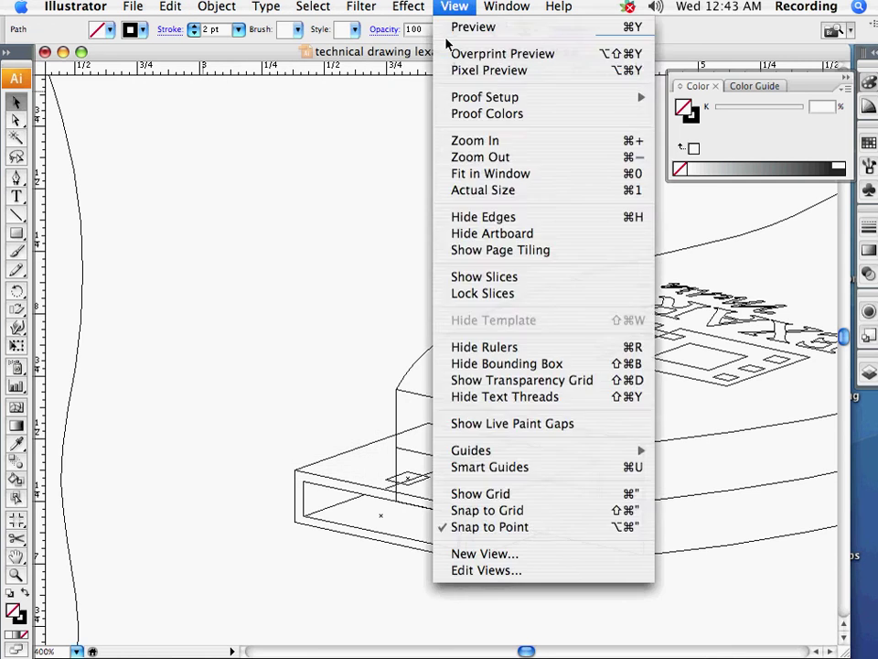
pyautogui.click(453, 27)
pyautogui.click(91, 508)
pyautogui.press('z')
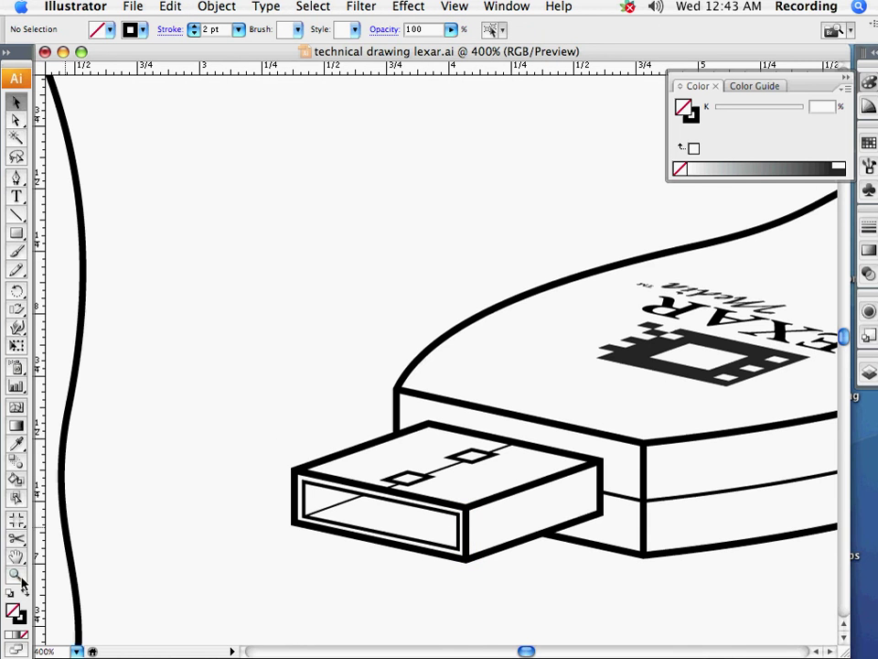
pyautogui.keyDown('alt'); pyautogui.click(670, 439); pyautogui.keyUp('alt')
pyautogui.keyDown('alt'); pyautogui.click(582, 337); pyautogui.keyUp('alt')
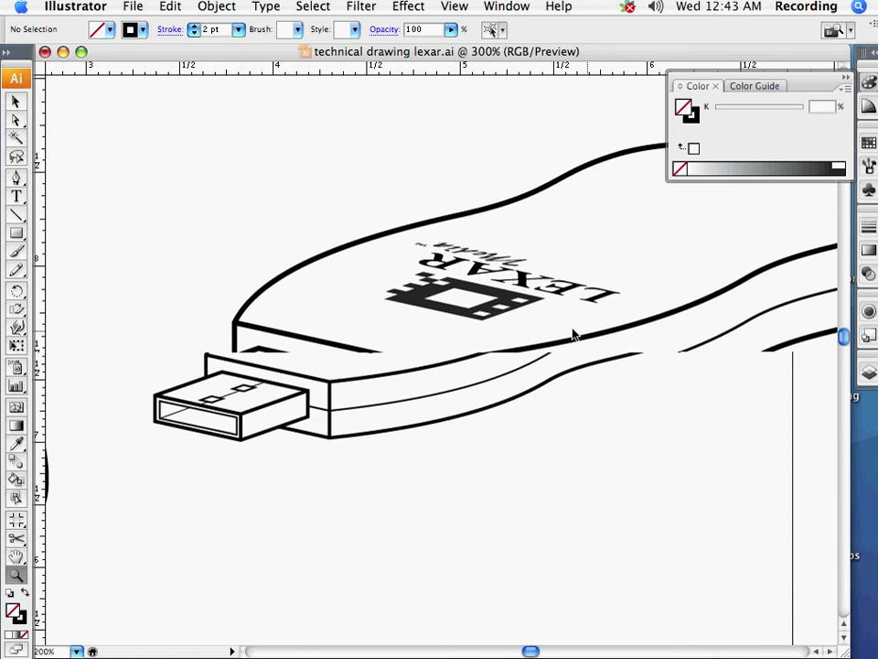
pyautogui.keyDown('alt'); pyautogui.click(448, 398); pyautogui.keyUp('alt')
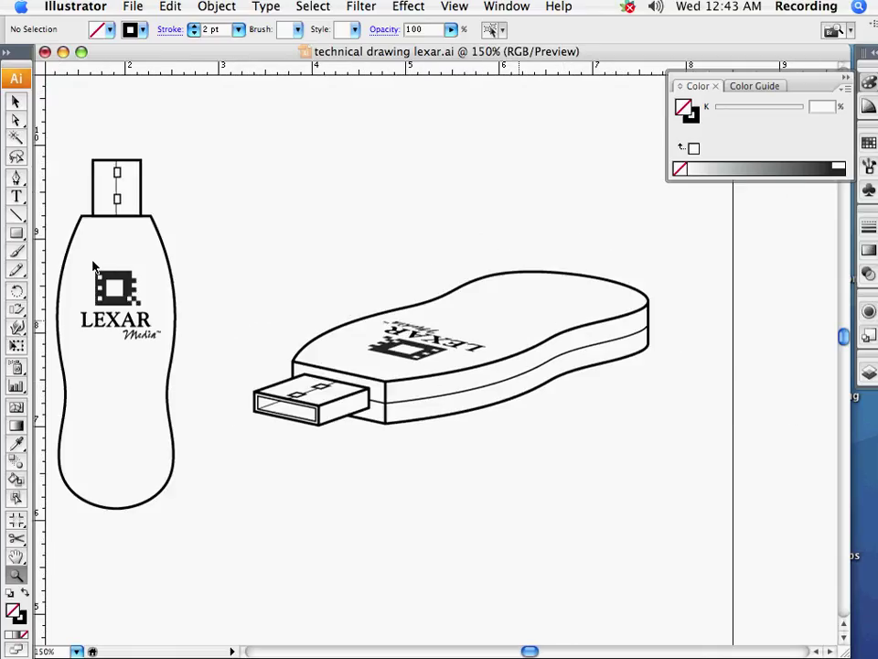